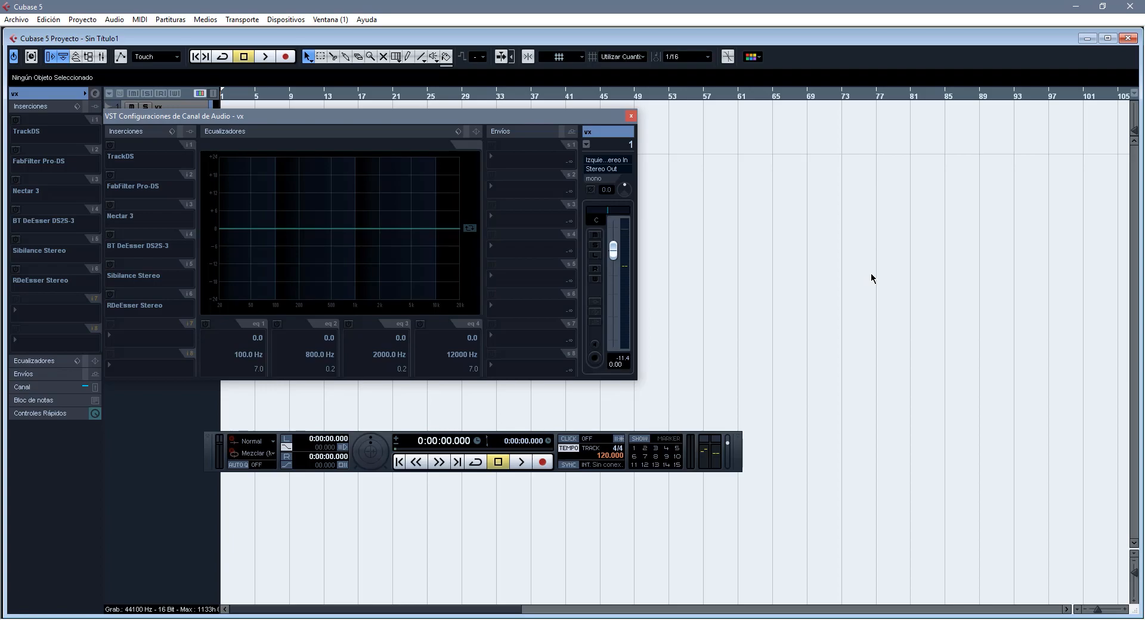
- Enable the TrackDS insert on the vx channel and open its editor clear of the channel settings
click(111, 145)
click(132, 146)
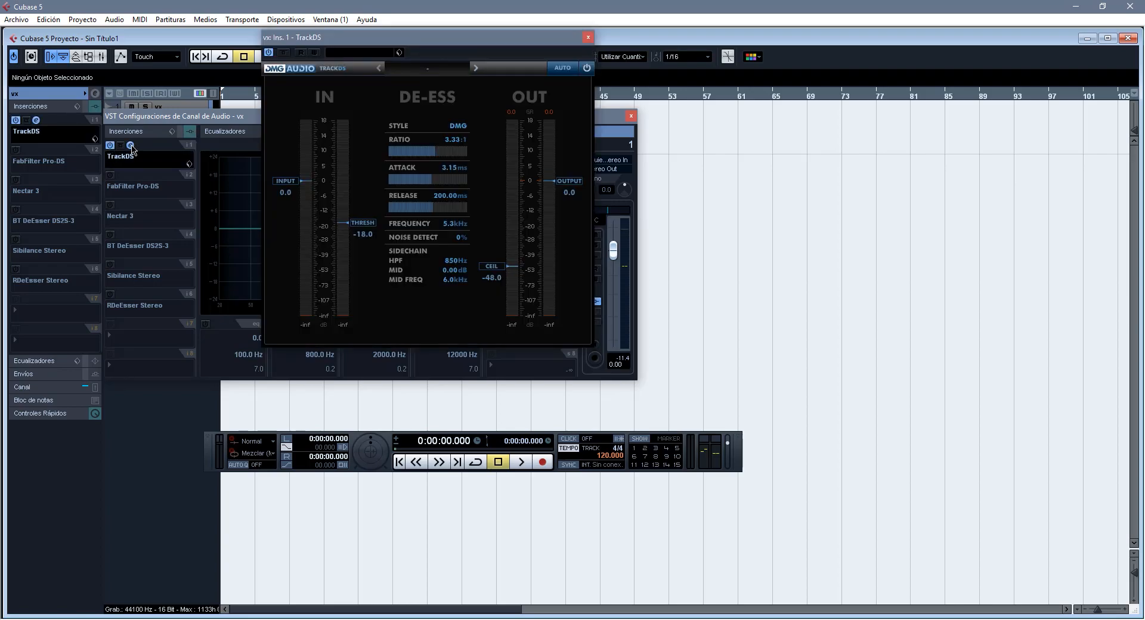
drag(364, 39, 697, 125)
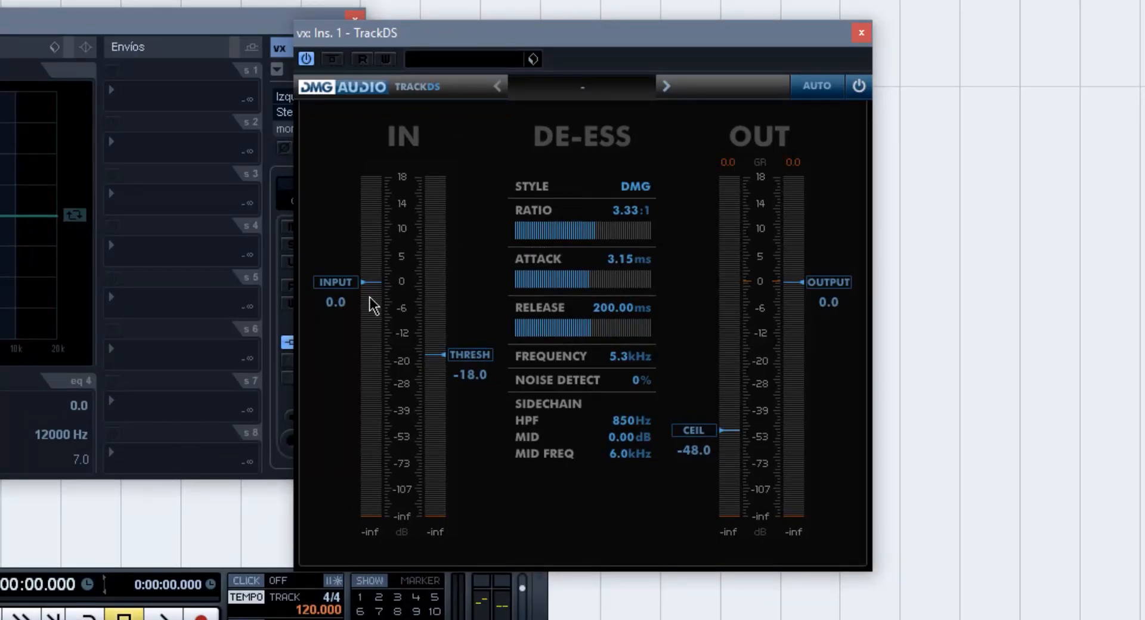
- Set the TrackDS threshold to -20.2, ratio to 2.48:1 and release to 264.88 ms
mouse_move(468, 357)
mouse_down()
mouse_move(473, 249)
mouse_move(468, 370)
mouse_up()
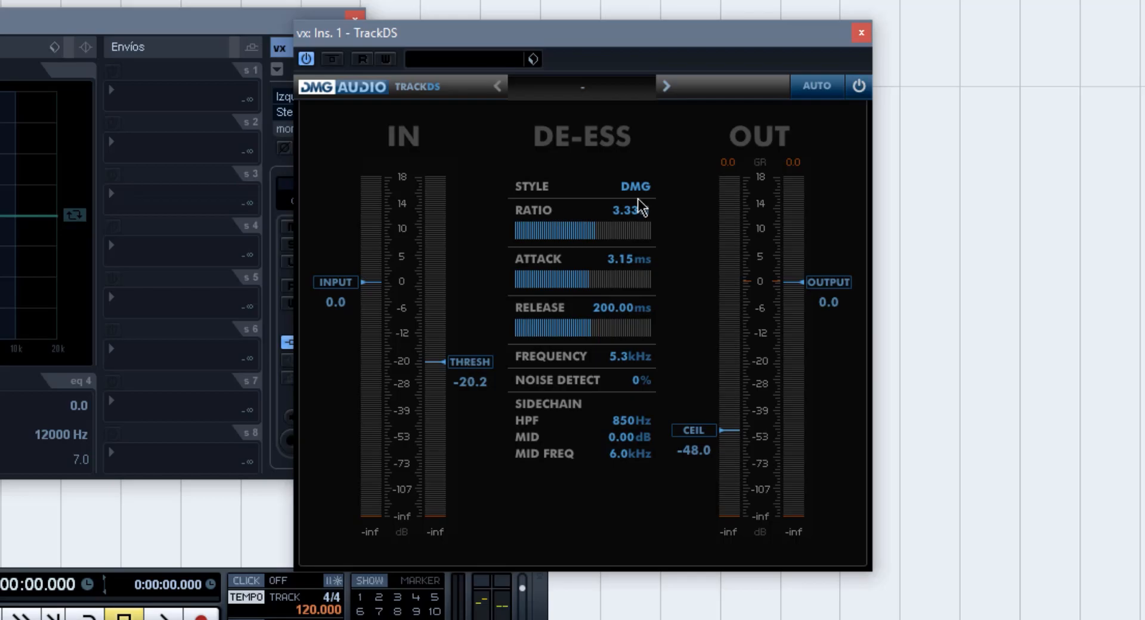
click(589, 237)
mouse_move(582, 329)
mouse_down()
mouse_move(567, 334)
mouse_move(594, 327)
mouse_up()
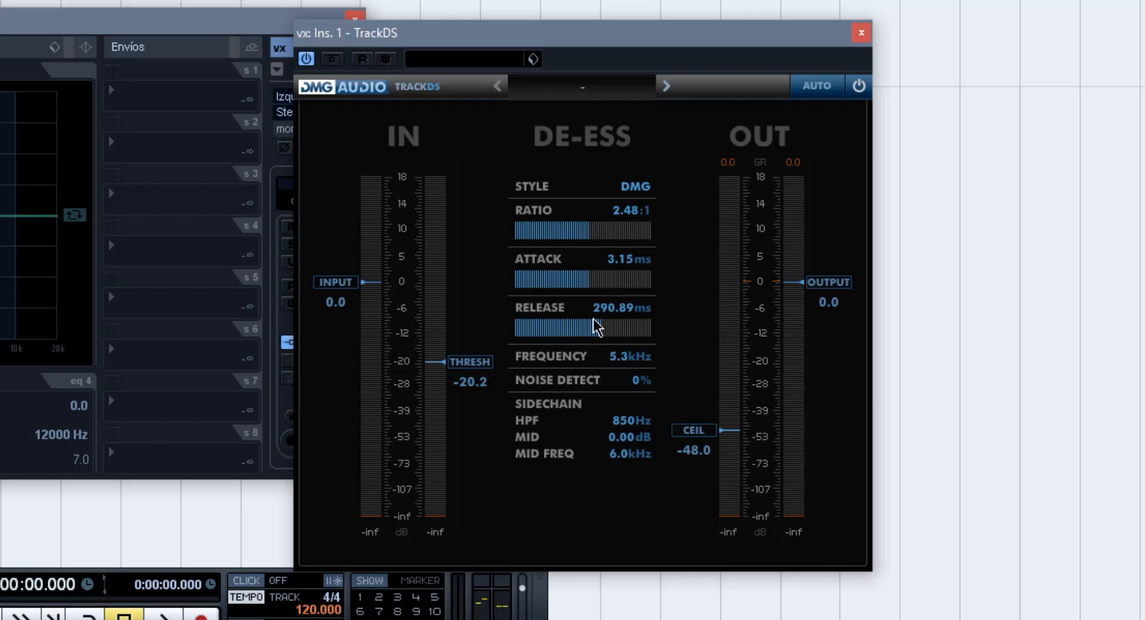
drag(594, 319, 590, 328)
- Set the TrackDS frequency to 4.2 kHz, output to -1.1 and ceiling to -37.7, and close its editor
drag(620, 368, 595, 368)
drag(834, 280, 830, 285)
drag(706, 431, 705, 409)
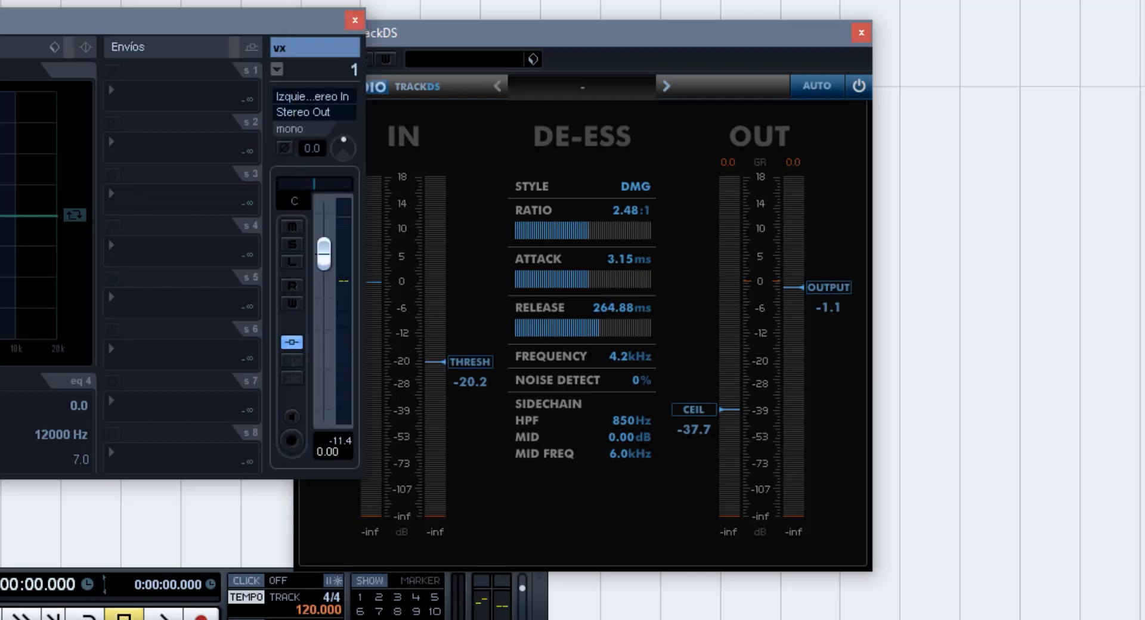
click(861, 32)
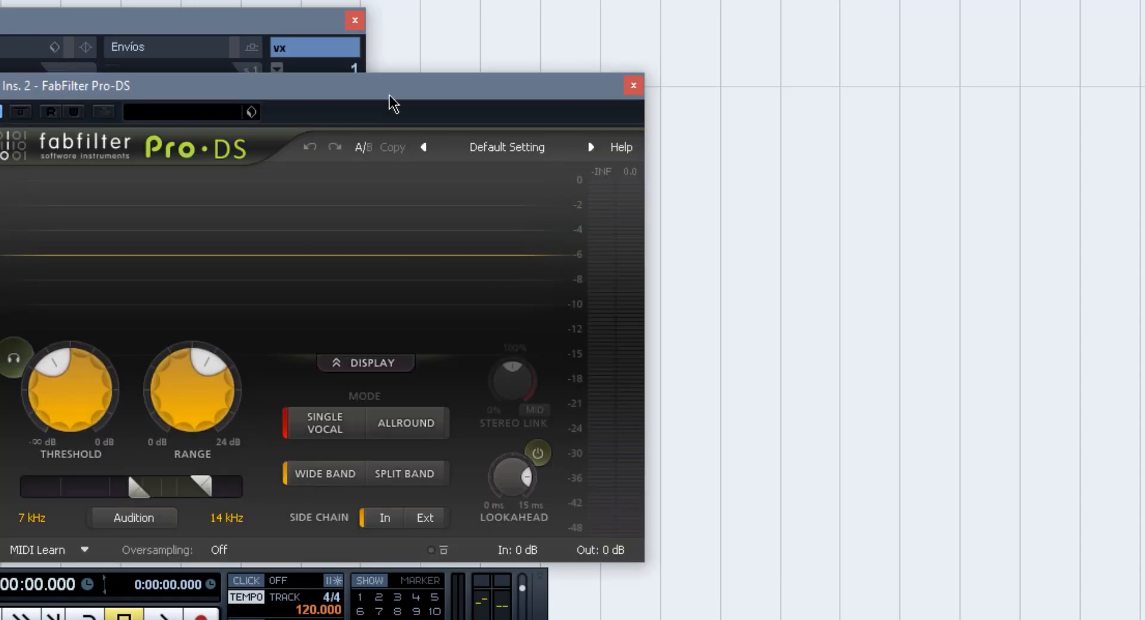
- Lower the FabFilter Pro-DS threshold with its range at 3.18 dB, and briefly try the threshold monitoring
drag(389, 97, 480, 51)
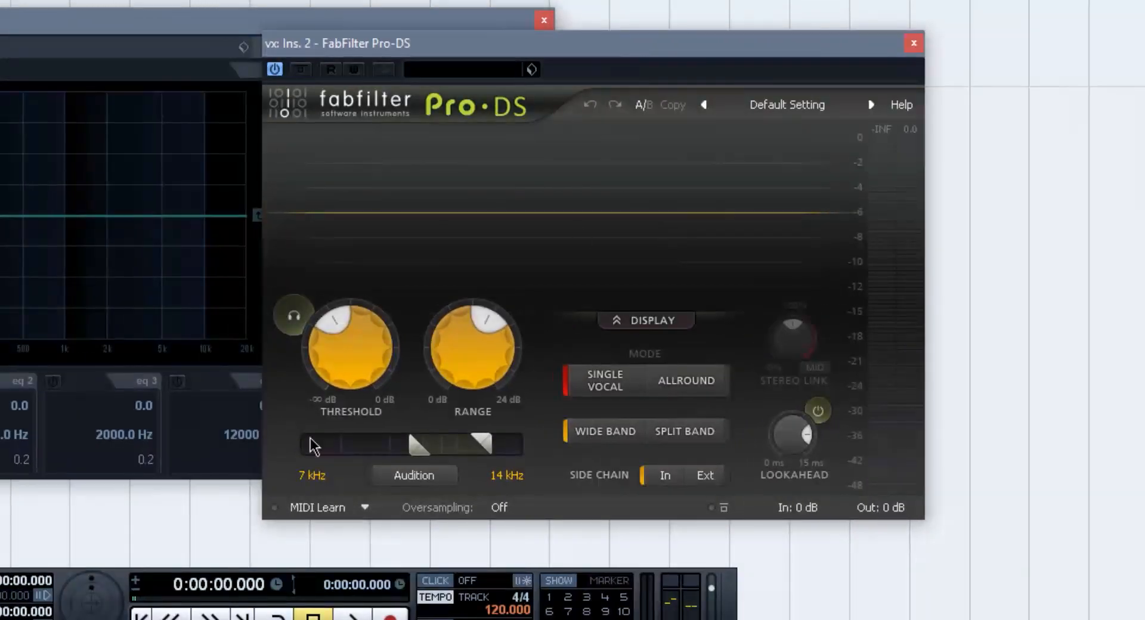
drag(352, 340, 426, 417)
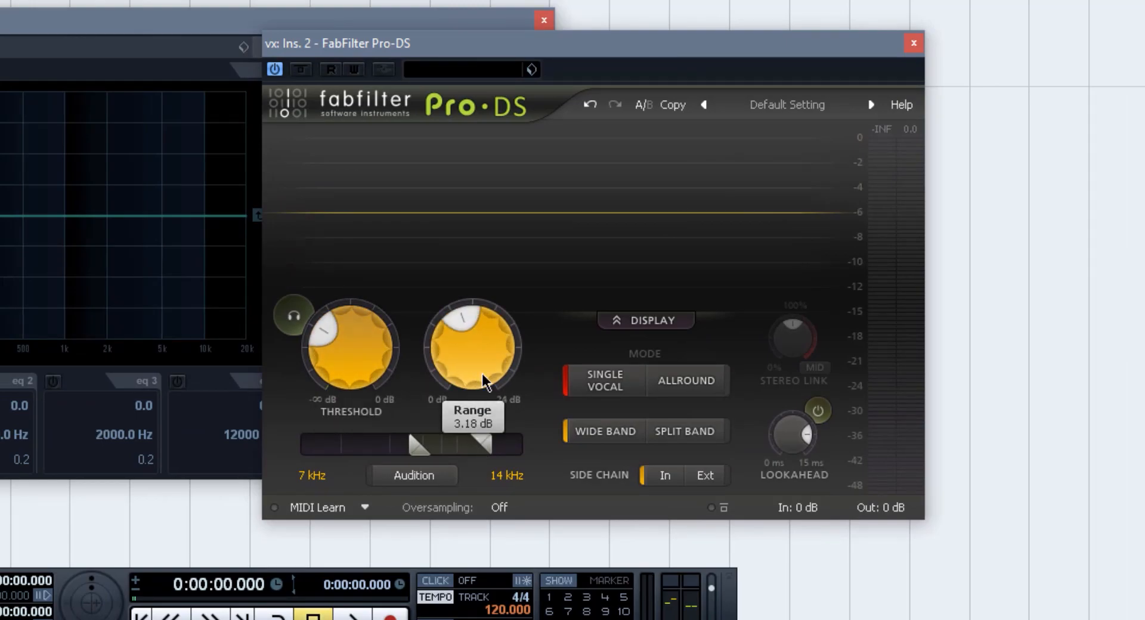
click(297, 314)
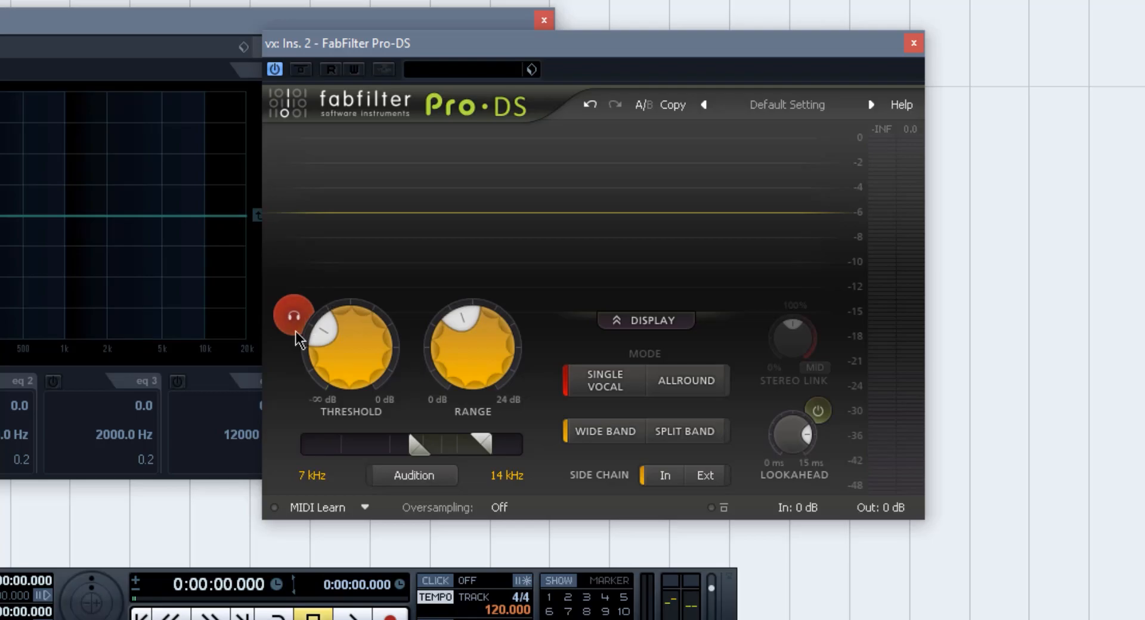
click(297, 322)
- Set the Pro-DS detection band to 4.437–17.17 kHz and the oversampling to 4x
drag(402, 448, 388, 470)
drag(480, 445, 499, 447)
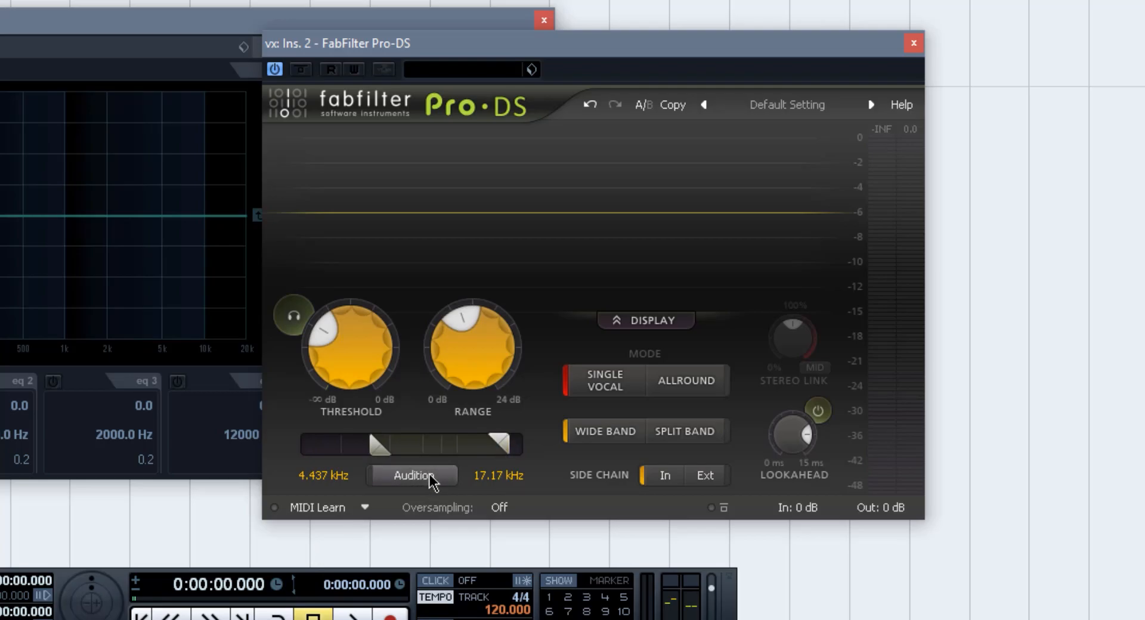
click(501, 507)
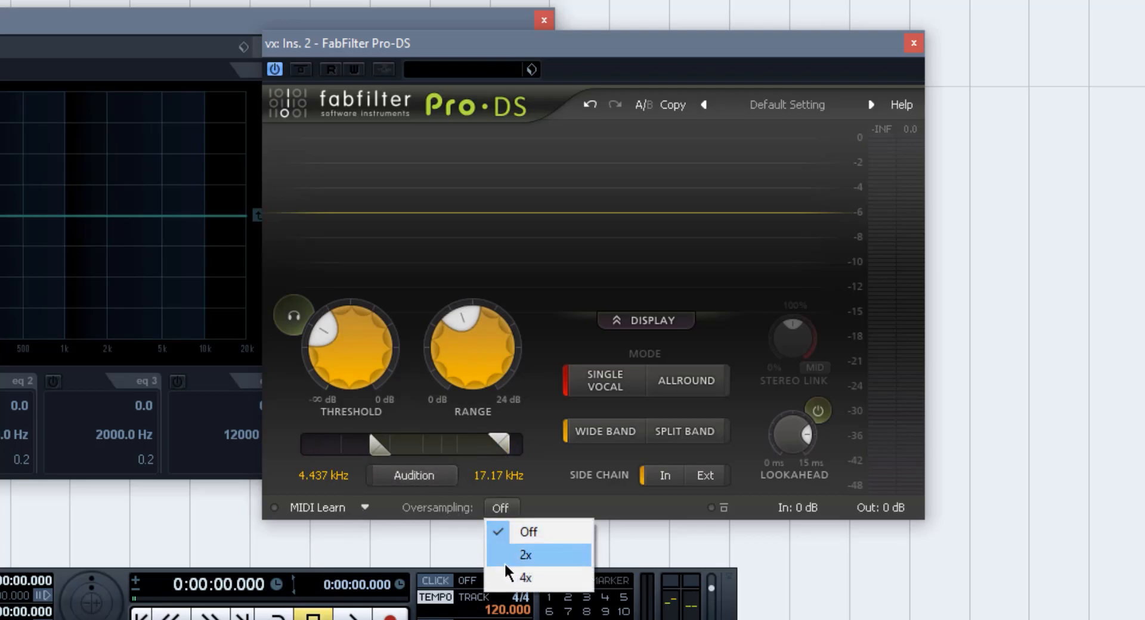
click(534, 580)
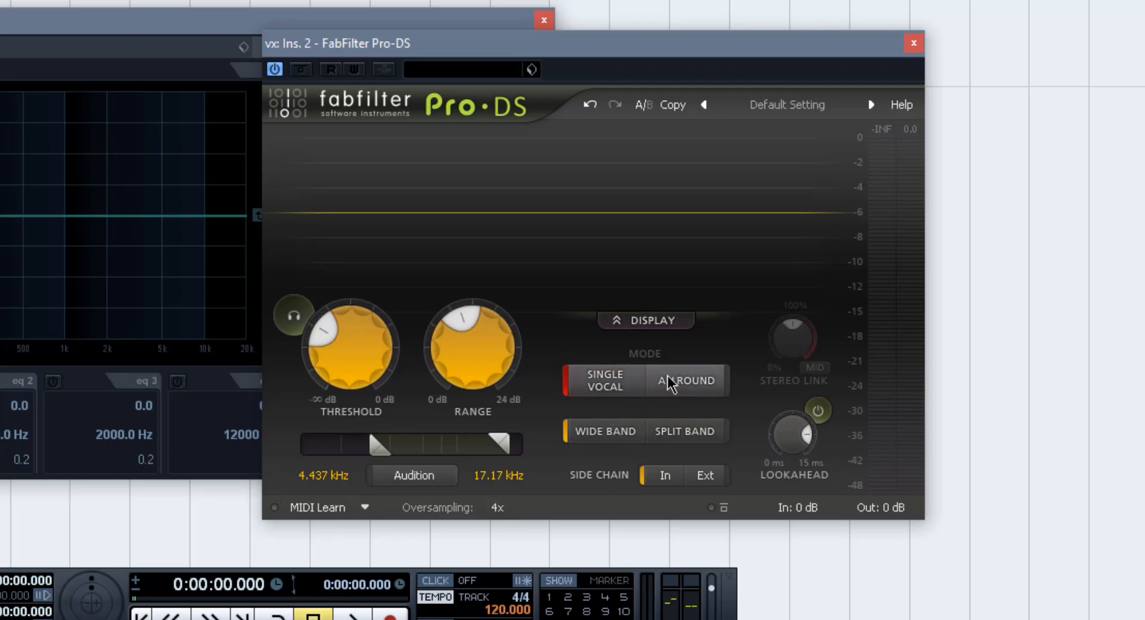
- Compare the Allround and Single Vocal modes in Pro-DS, ending on Single Vocal
click(683, 387)
click(618, 394)
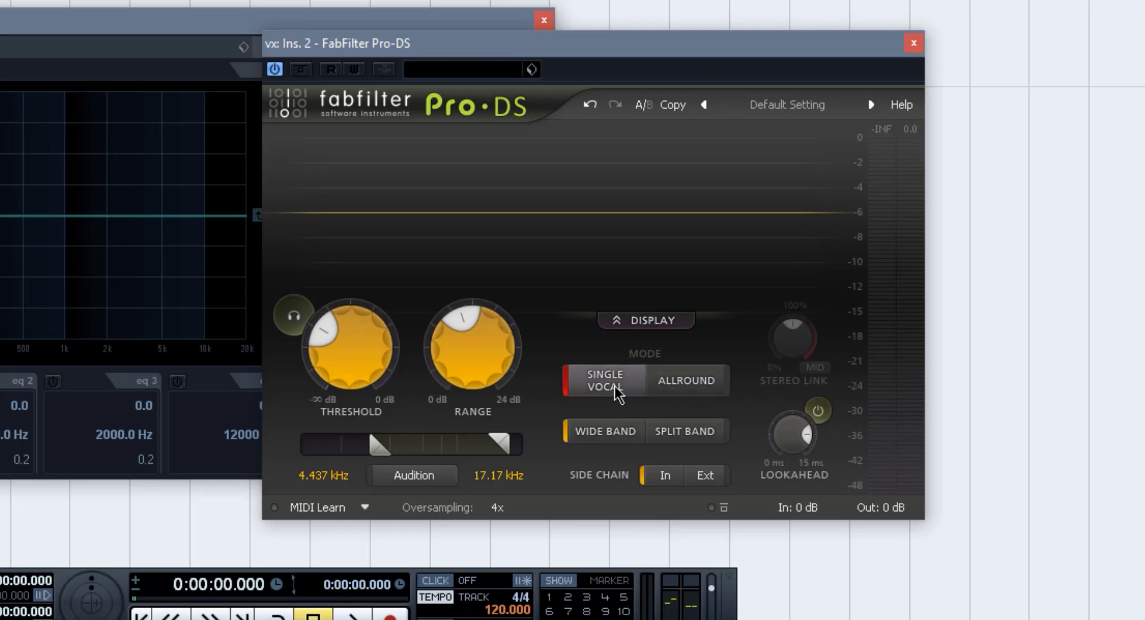
click(655, 382)
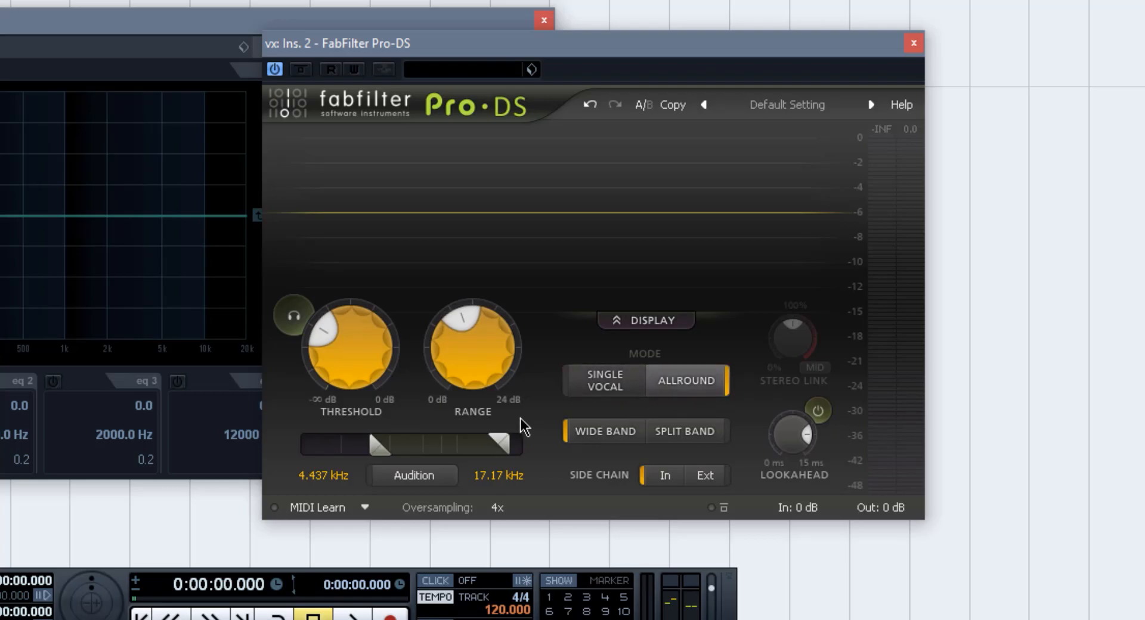
click(608, 385)
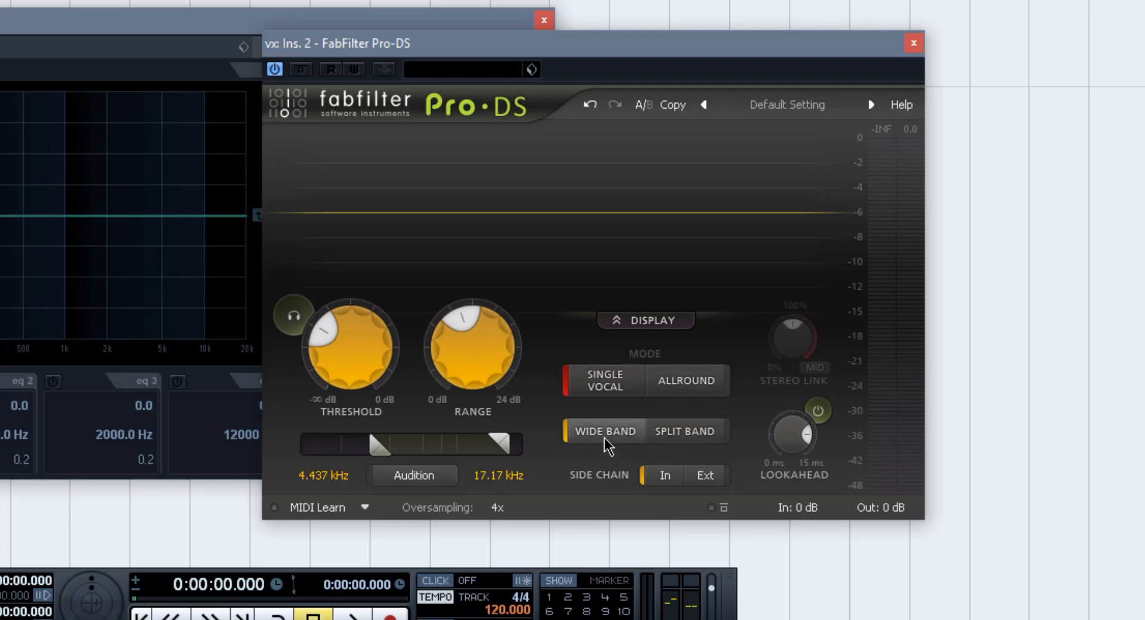
- Switch Pro-DS to Split Band with a shorter lookahead and briefly play the project before closing the editor
click(719, 441)
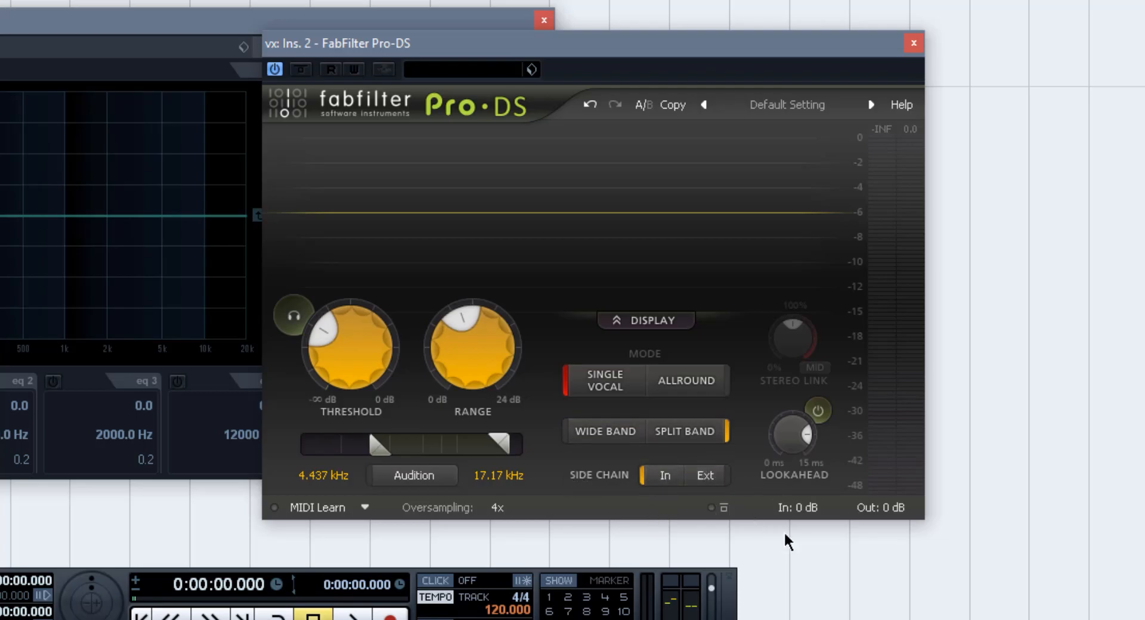
drag(826, 438, 807, 510)
key(space)
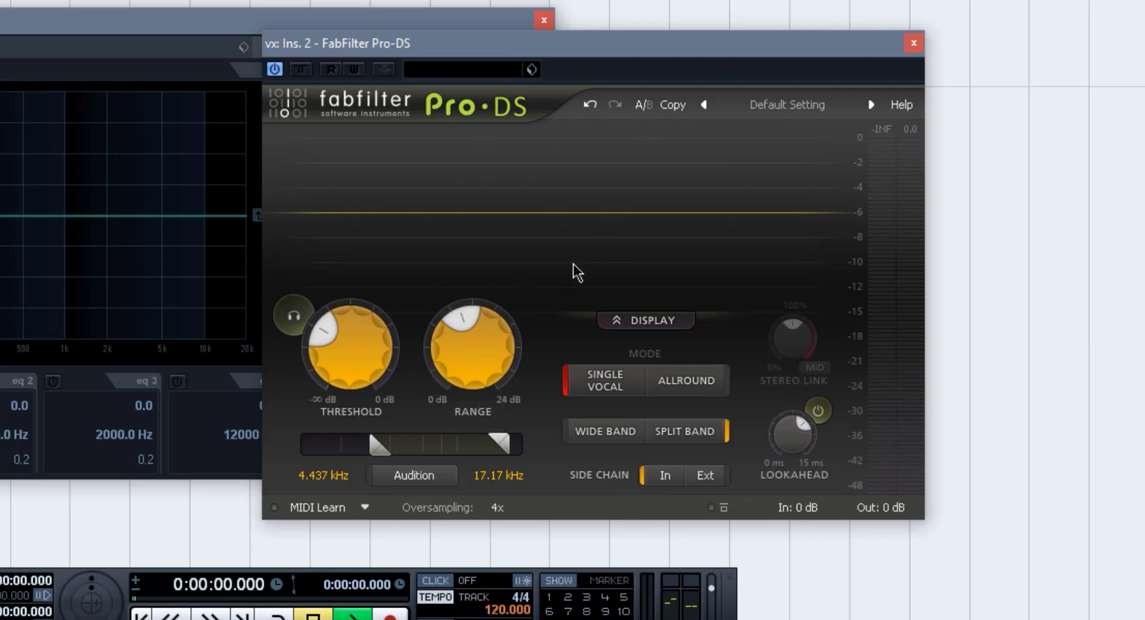
key(space)
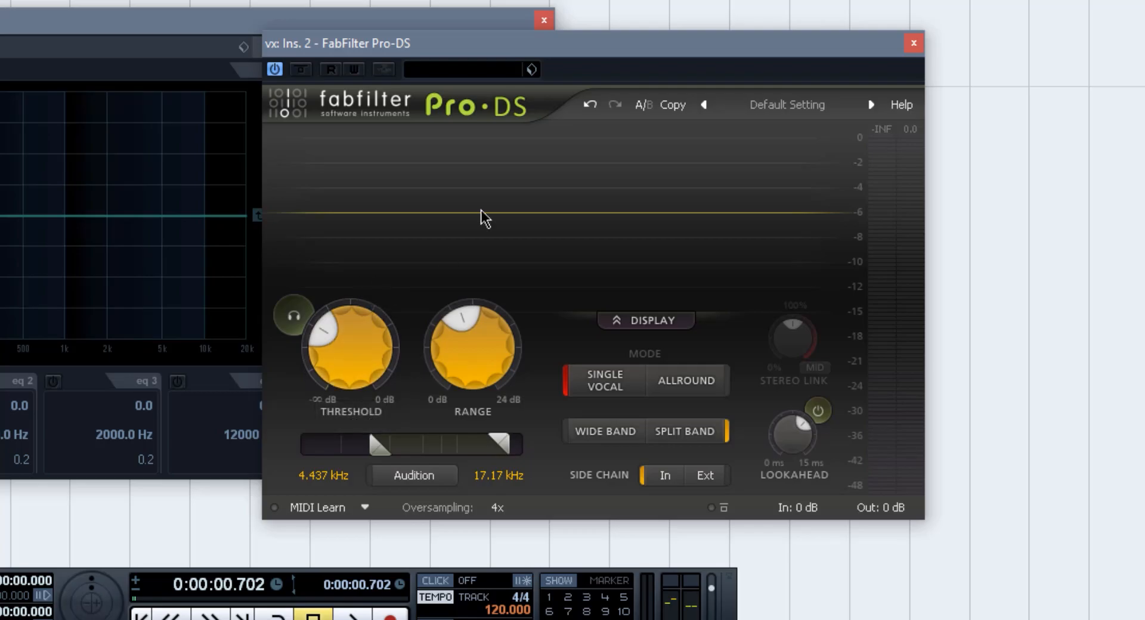
key(ctrl+w)
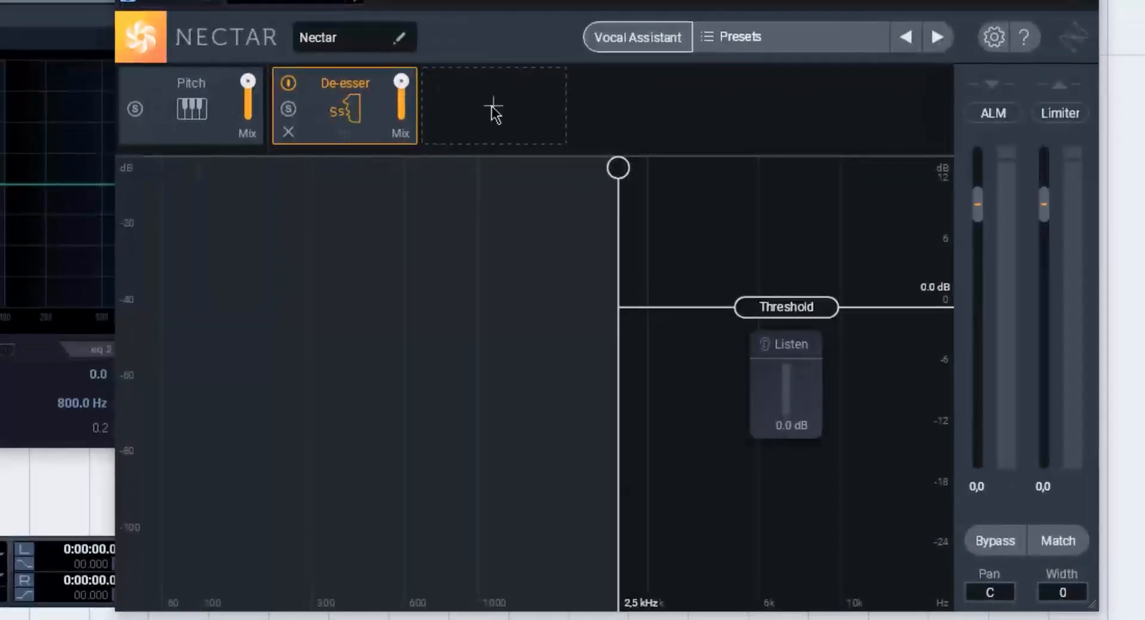
- Set the Nectar De-esser's cutoff frequency to 1.5 kHz and its threshold to -15.6 dB
click(99, 8)
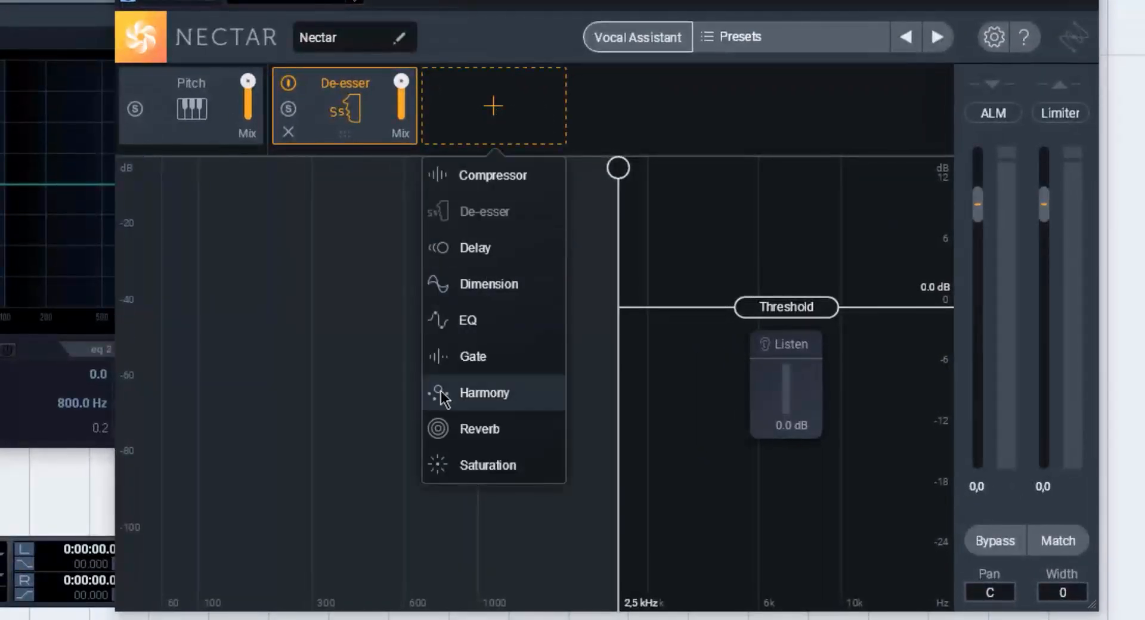
click(605, 123)
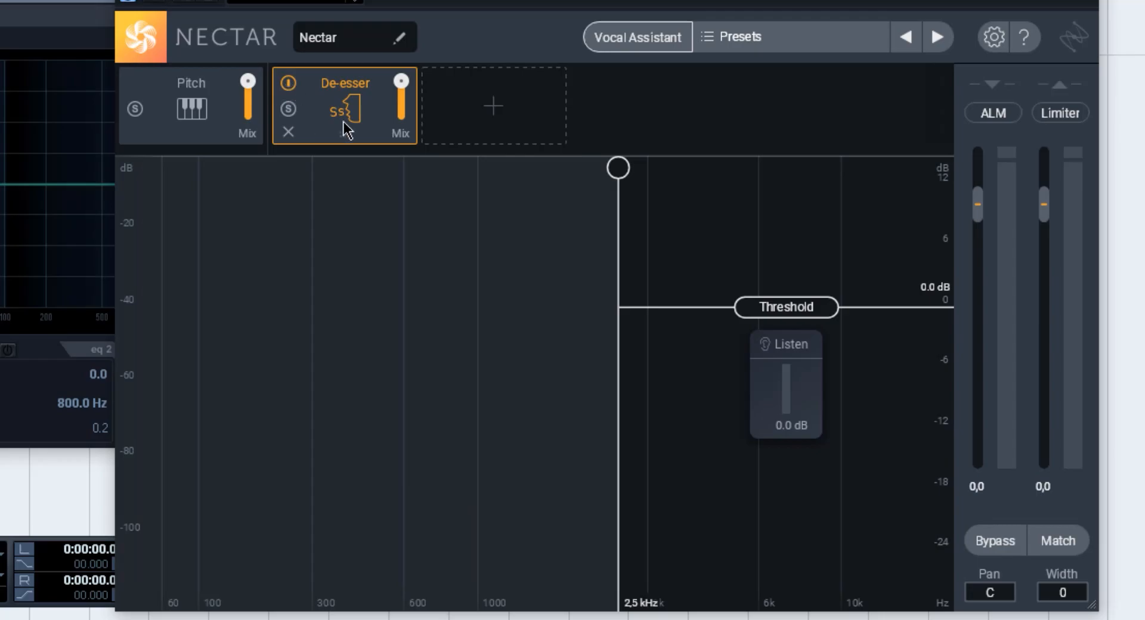
drag(619, 169, 360, 177)
drag(474, 210, 143, 221)
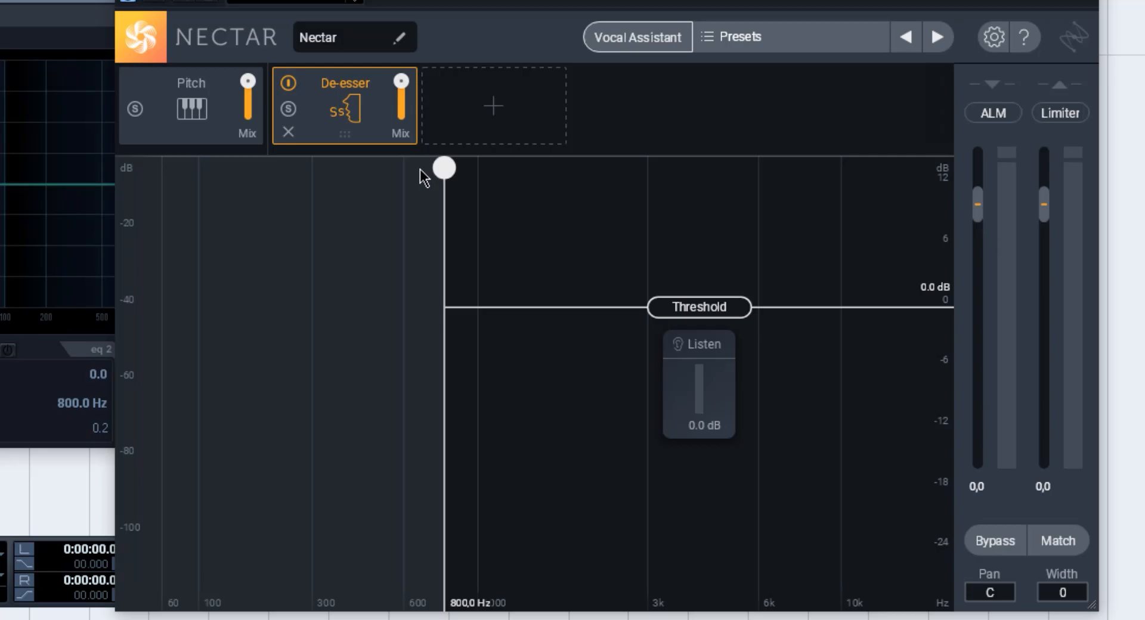
drag(444, 170, 650, 284)
drag(816, 296, 799, 434)
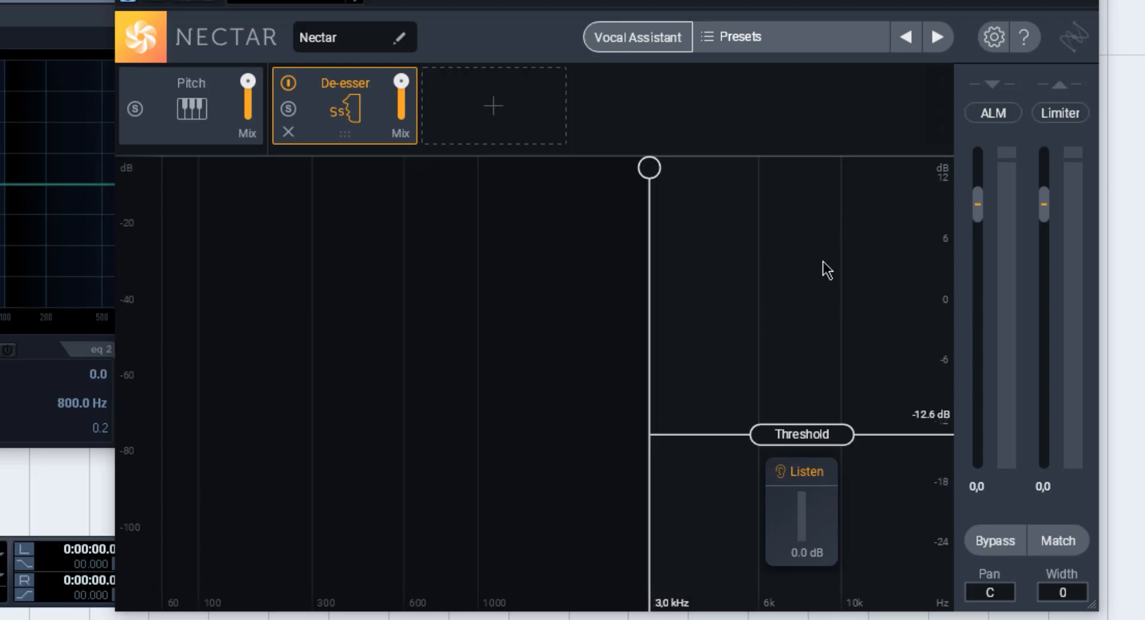
drag(653, 218, 537, 241)
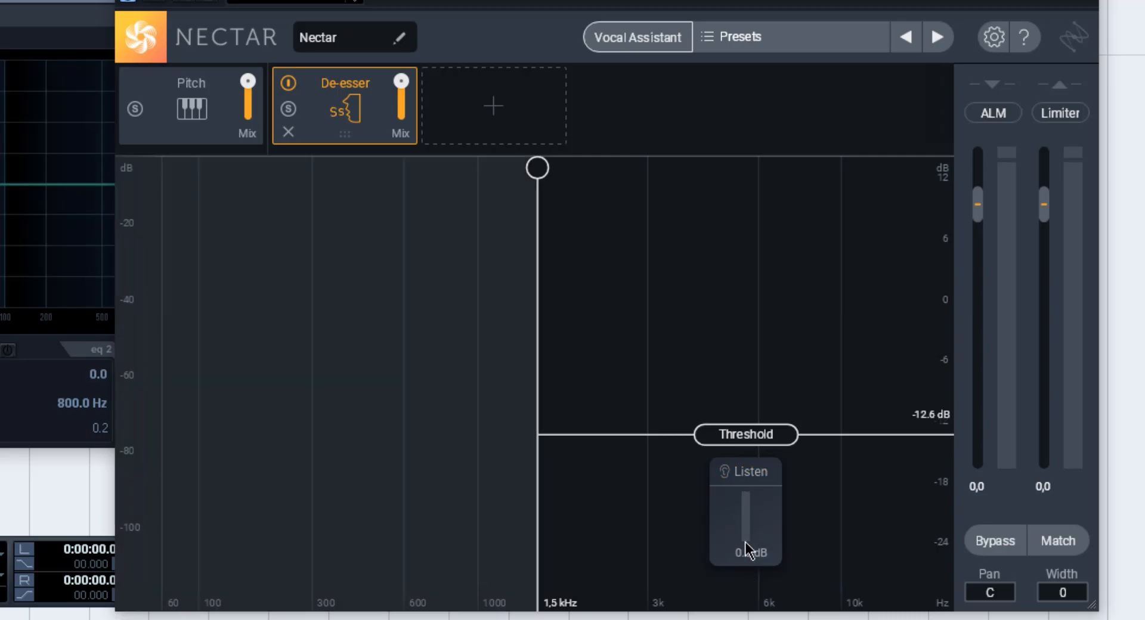
drag(759, 456, 786, 468)
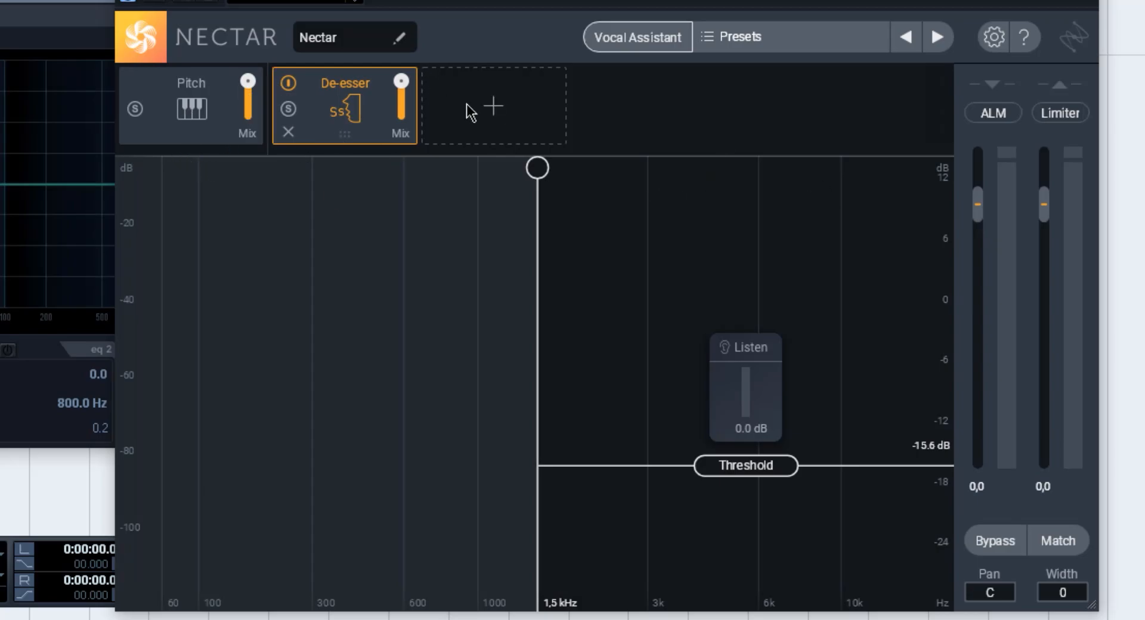
- Add a Compressor module and a Delay module after the De-esser in the Nectar chain
click(507, 113)
click(493, 176)
click(643, 111)
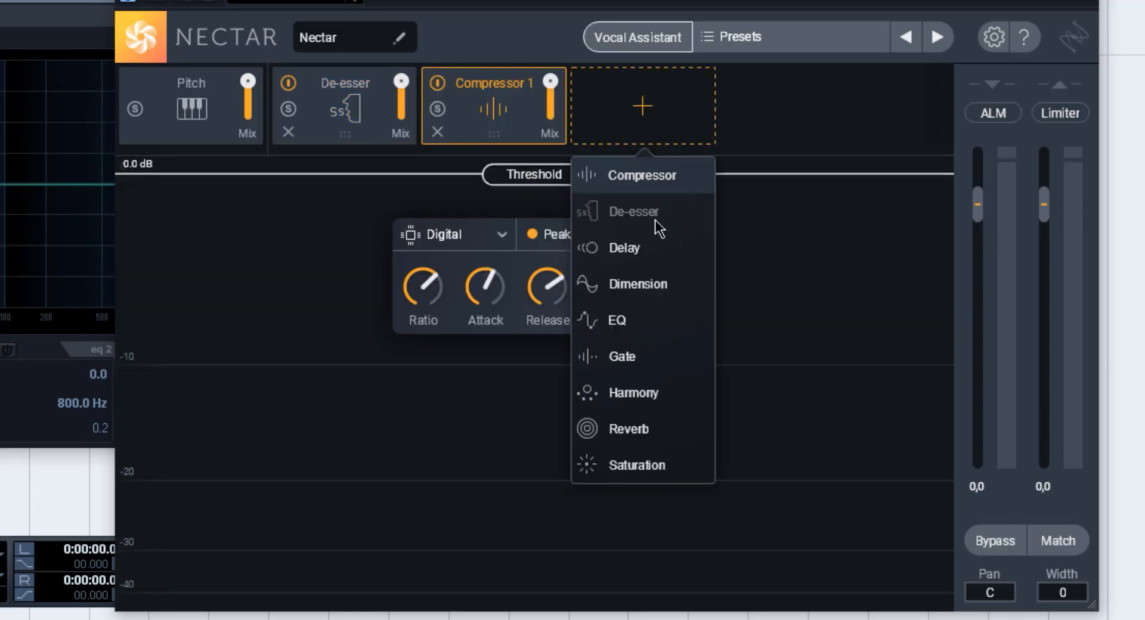
click(617, 255)
click(747, 135)
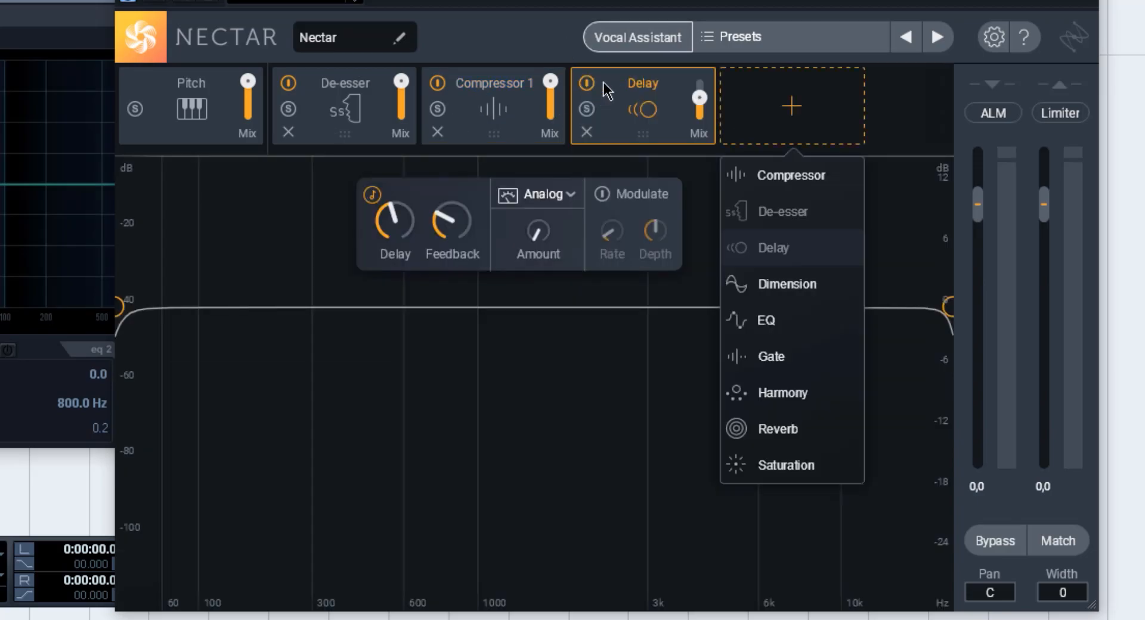
- View the De-esser and Compressor 1 modules, and return to the De-esser to lower its threshold slightly
click(383, 144)
click(368, 147)
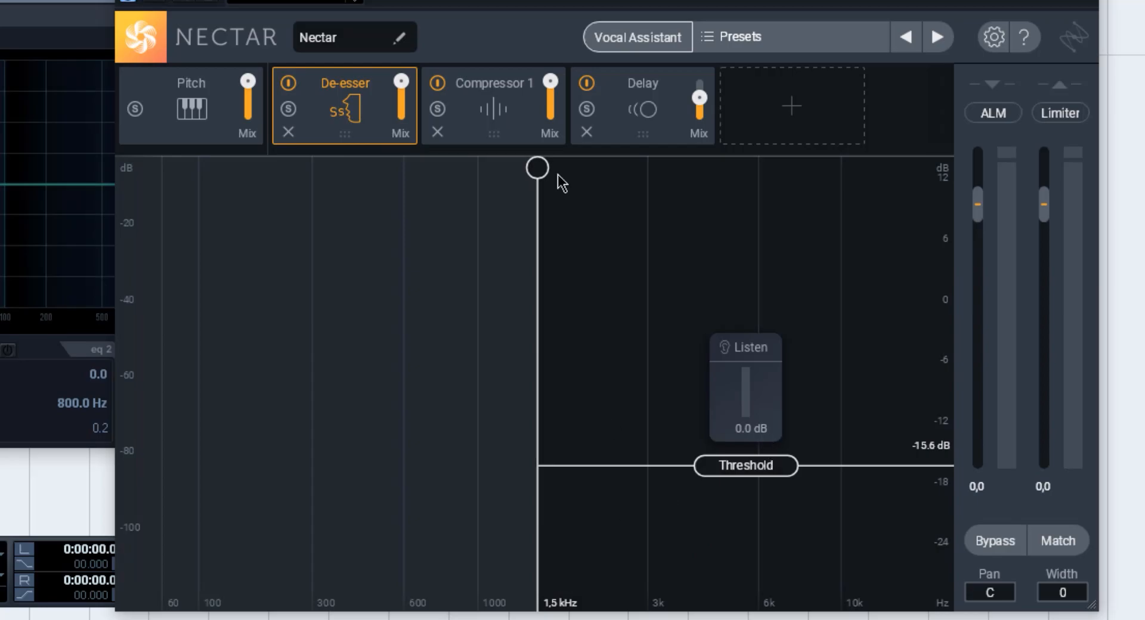
click(513, 136)
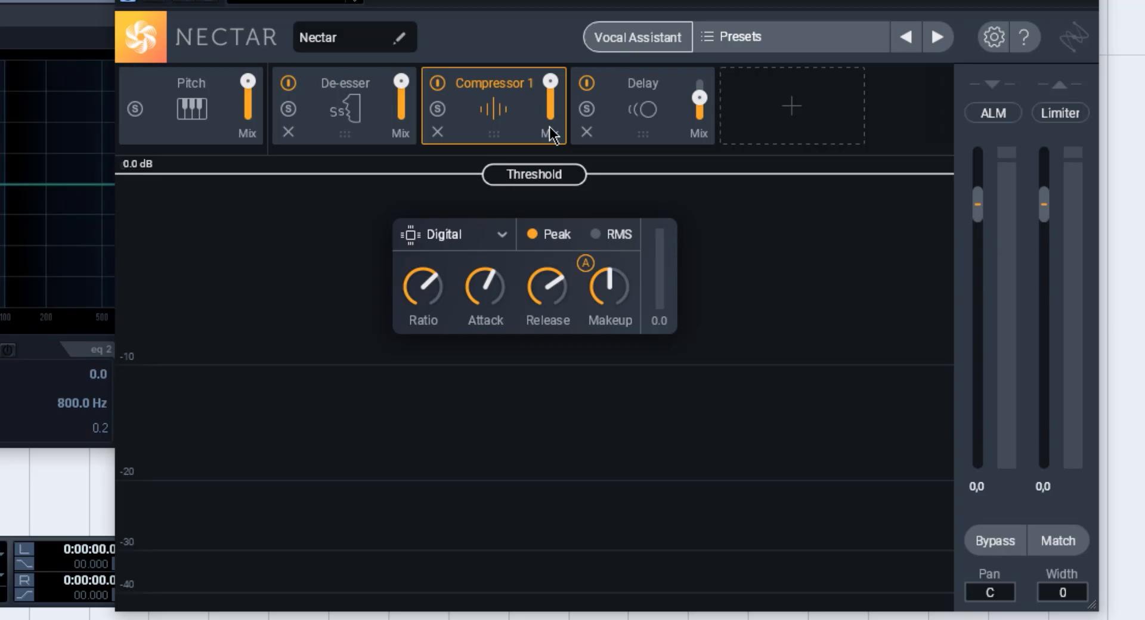
click(357, 138)
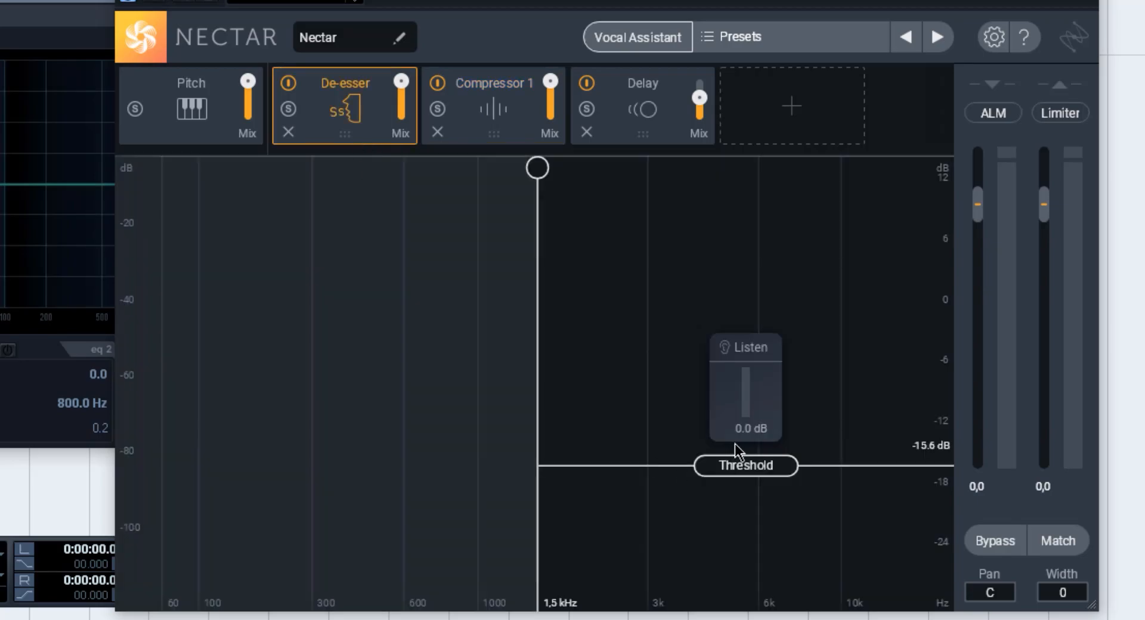
drag(739, 469, 739, 477)
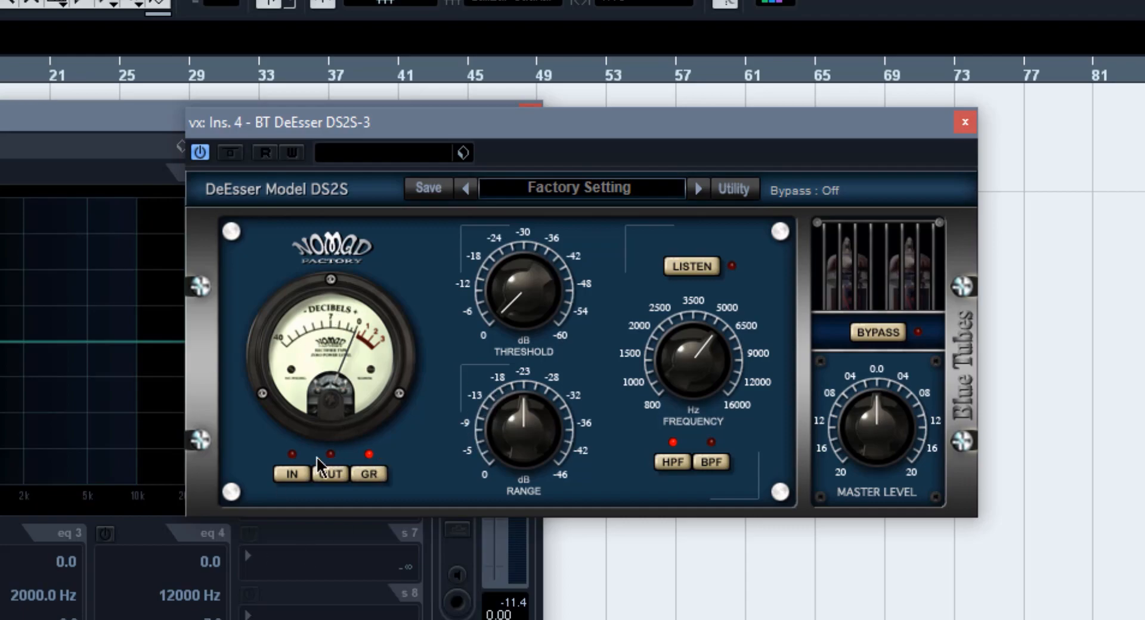
- Set the BT DeEsser DS2S-3 threshold to -18.3 dB and frequency to about 7011 Hz, with a stronger range
drag(540, 296, 516, 231)
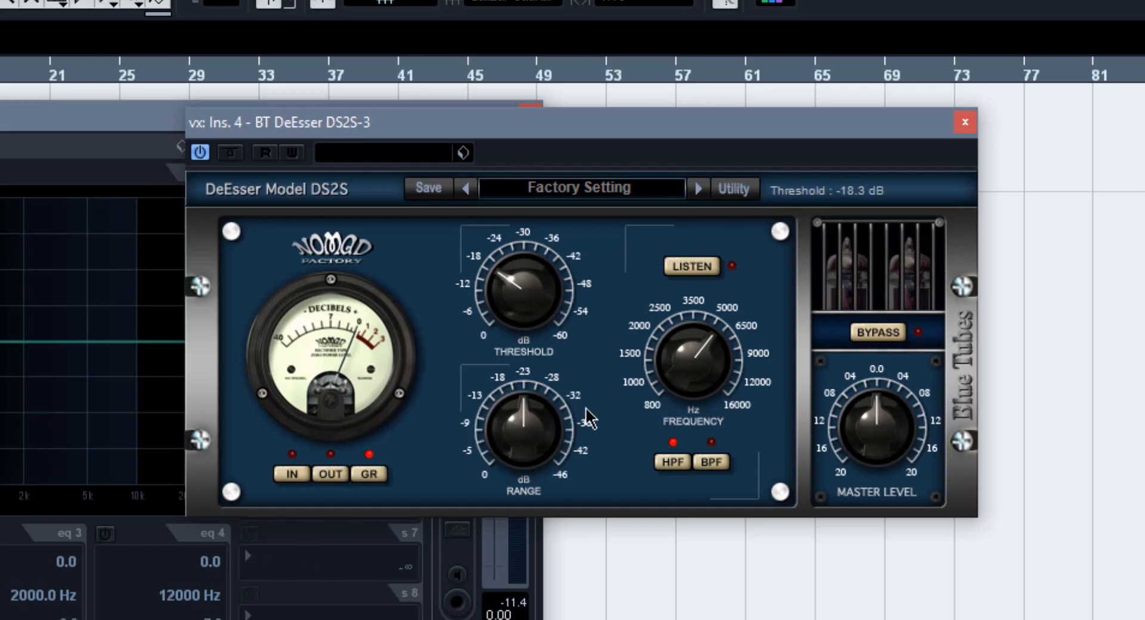
drag(511, 415, 599, 430)
mouse_move(692, 370)
mouse_down()
mouse_move(708, 460)
mouse_move(691, 388)
mouse_move(700, 362)
mouse_up()
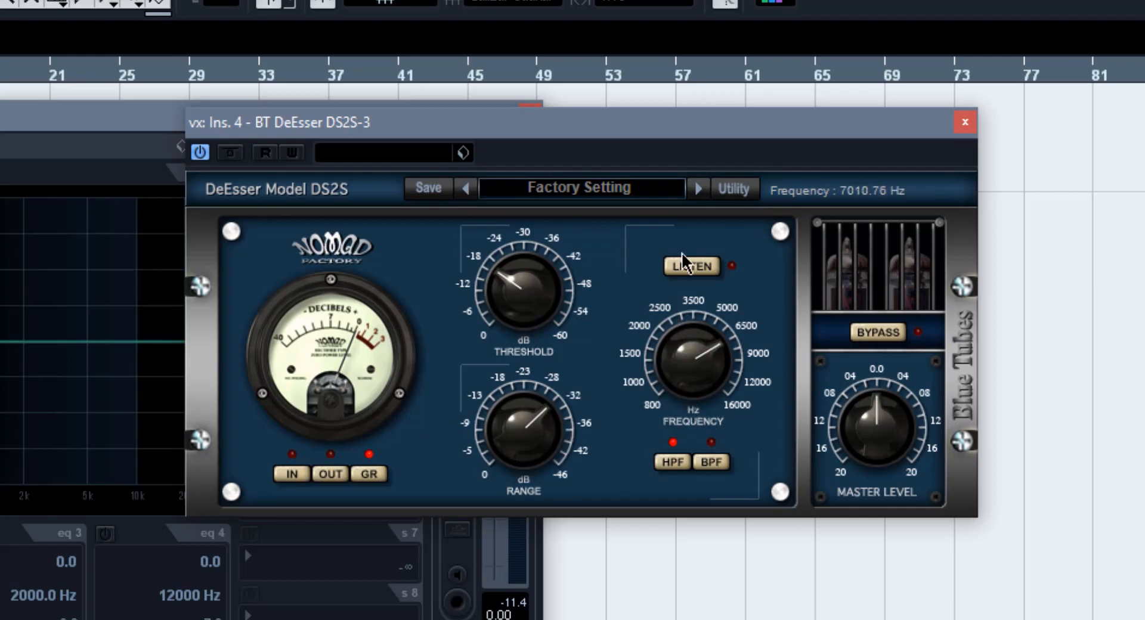
- Try the Listen function on the BT DeEsser and raise its master level to 20.0 dB
click(691, 268)
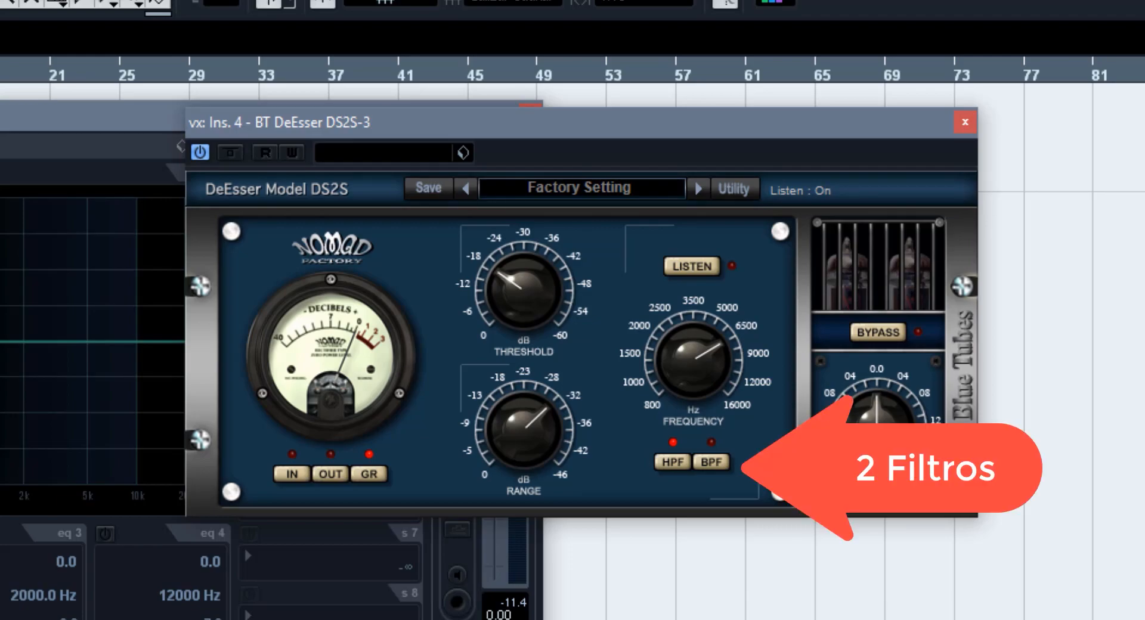
drag(869, 455, 862, 304)
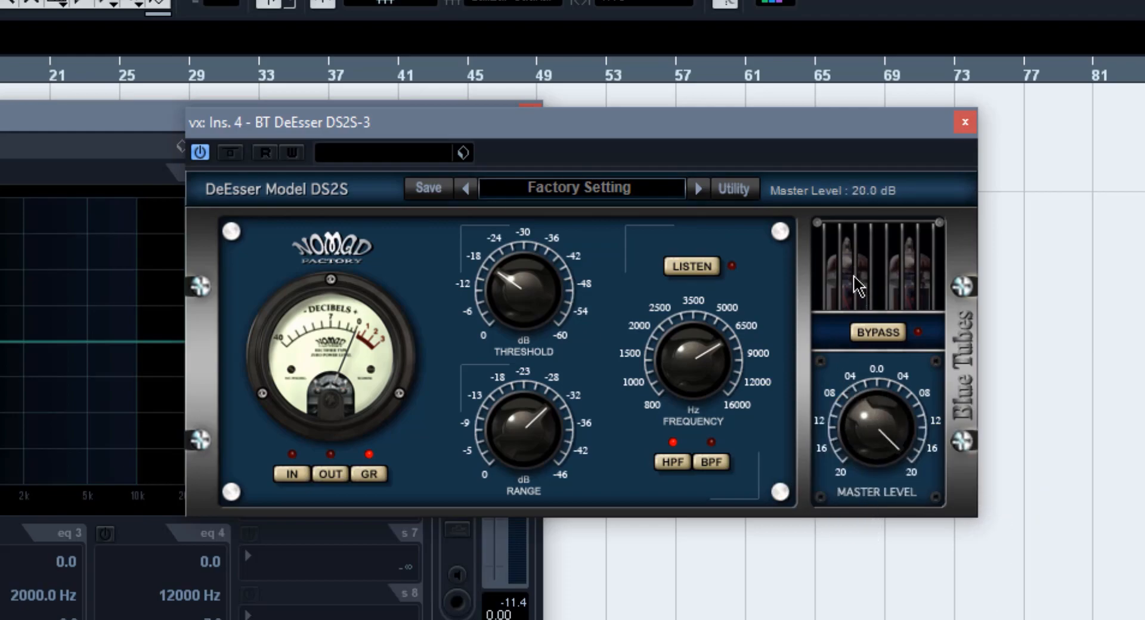
- Set the BT DeEsser master level to -20.0 dB
drag(897, 452, 922, 563)
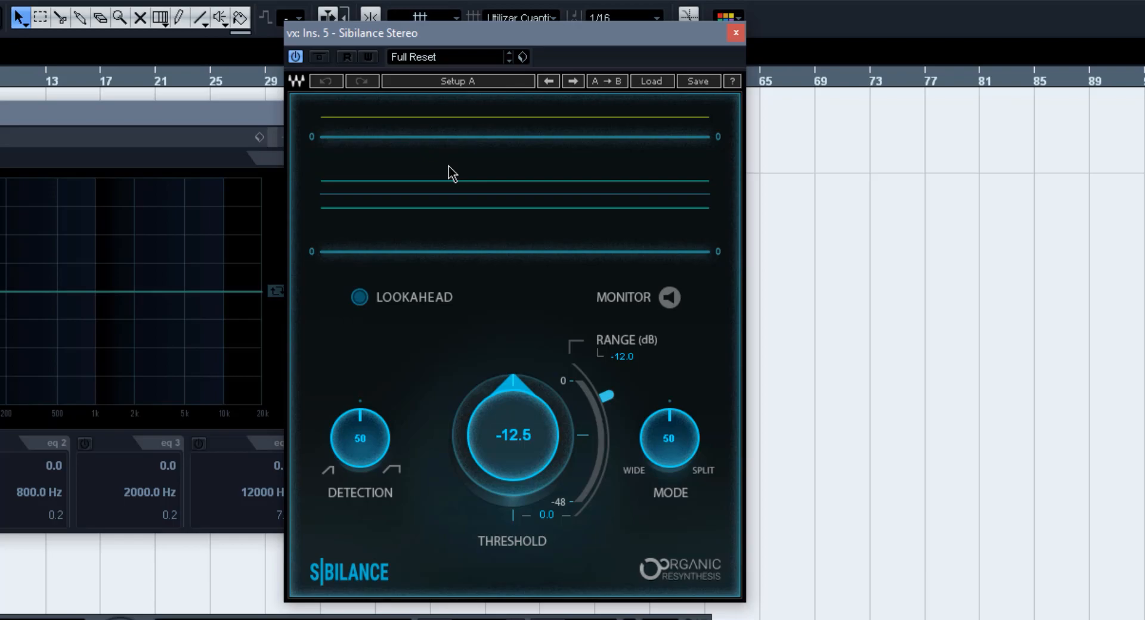
- Try the Lookahead and Monitor switches of the Sibilance plugin
click(357, 301)
click(671, 298)
click(674, 300)
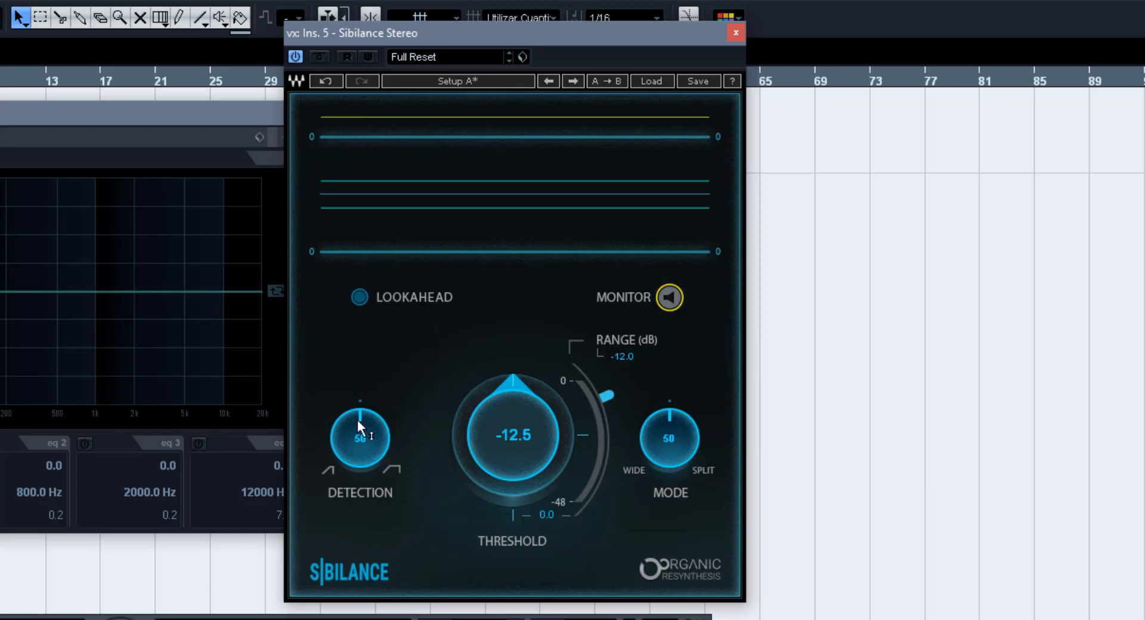
- Set Sibilance to a detection of 27, threshold of -25.9, mode of 39 and range of about -29 dB
mouse_move(347, 411)
mouse_down()
mouse_move(340, 511)
mouse_move(360, 454)
mouse_move(360, 471)
mouse_move(361, 423)
mouse_up()
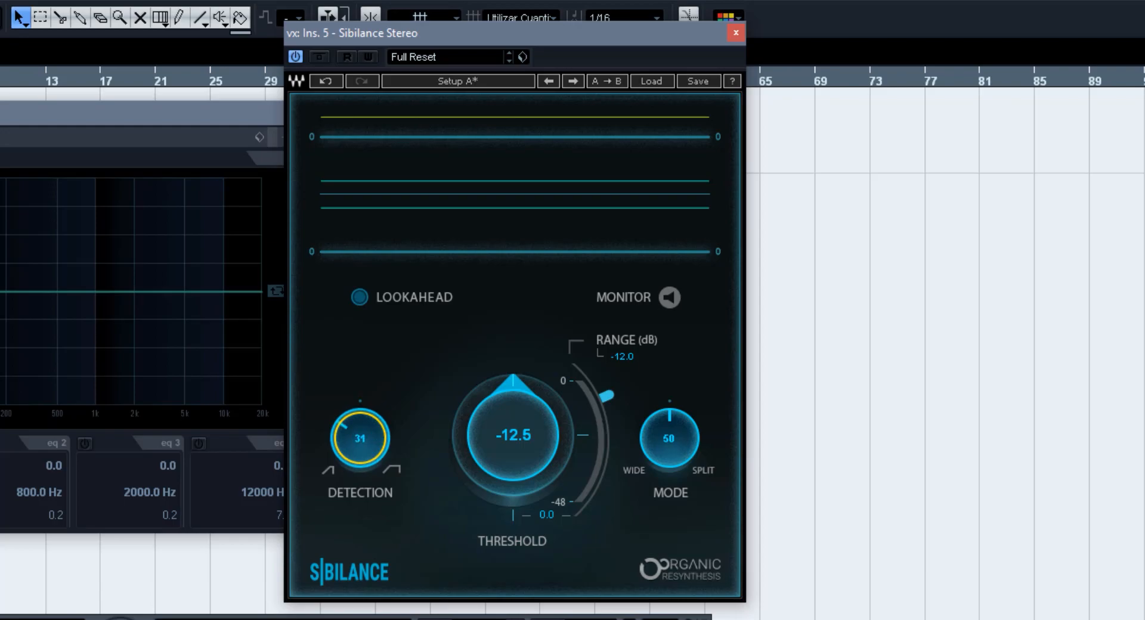
drag(520, 397, 520, 382)
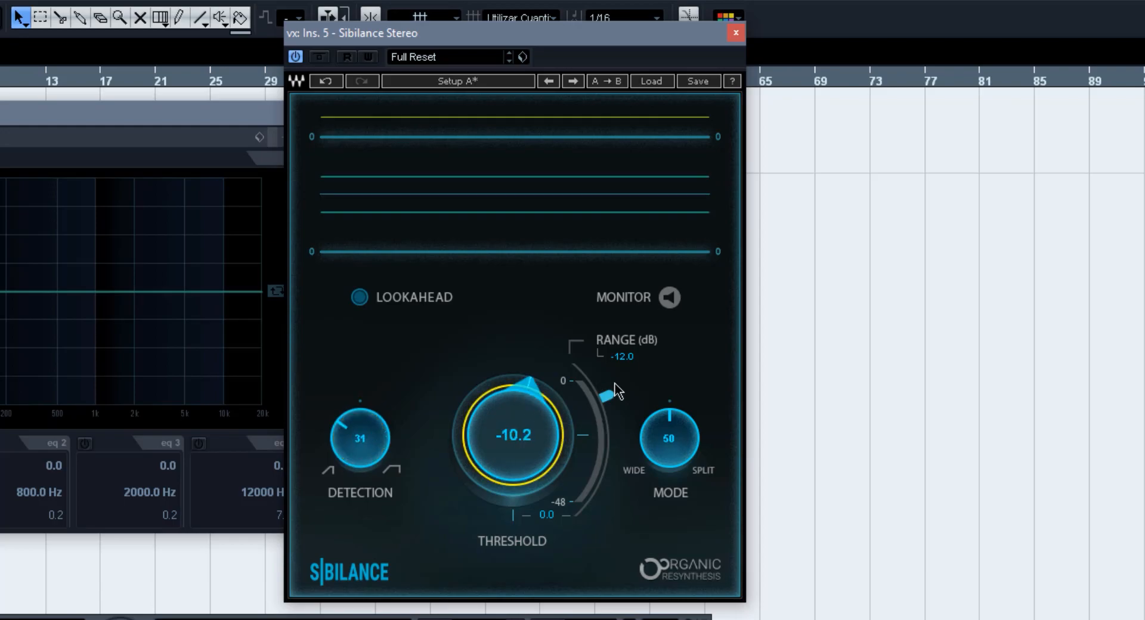
drag(658, 454, 658, 460)
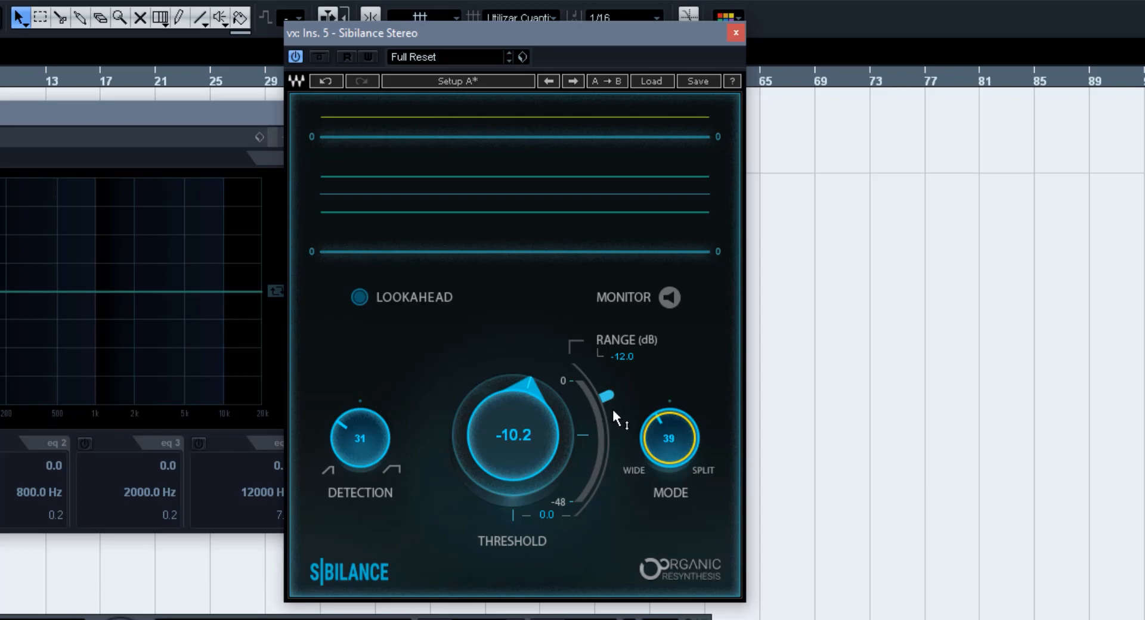
drag(614, 405, 613, 467)
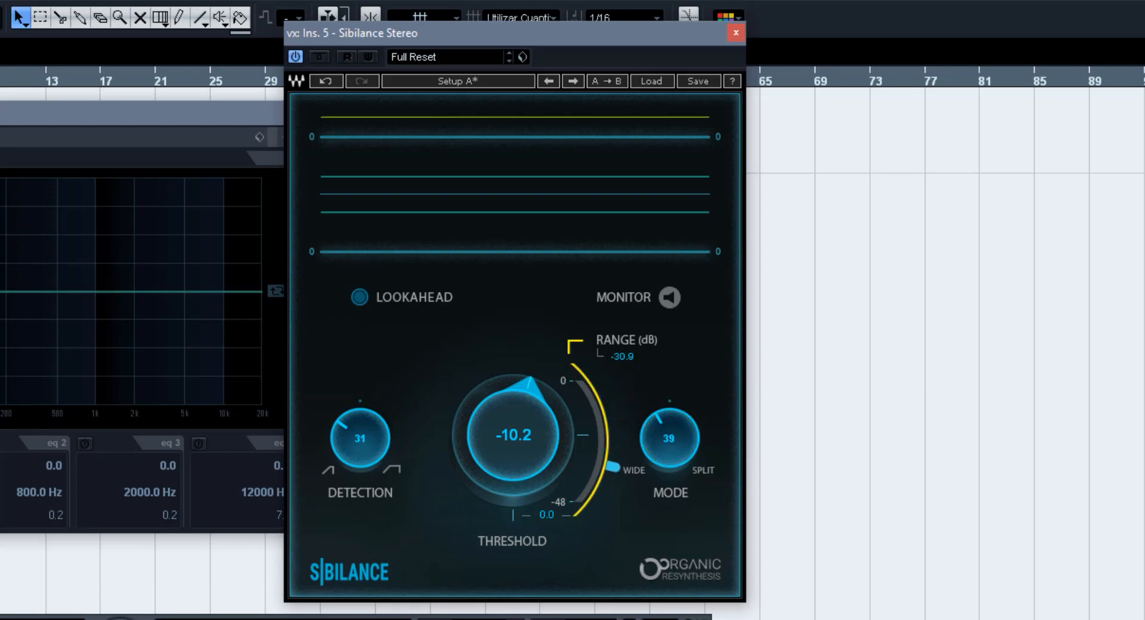
drag(527, 393, 528, 445)
drag(359, 438, 359, 421)
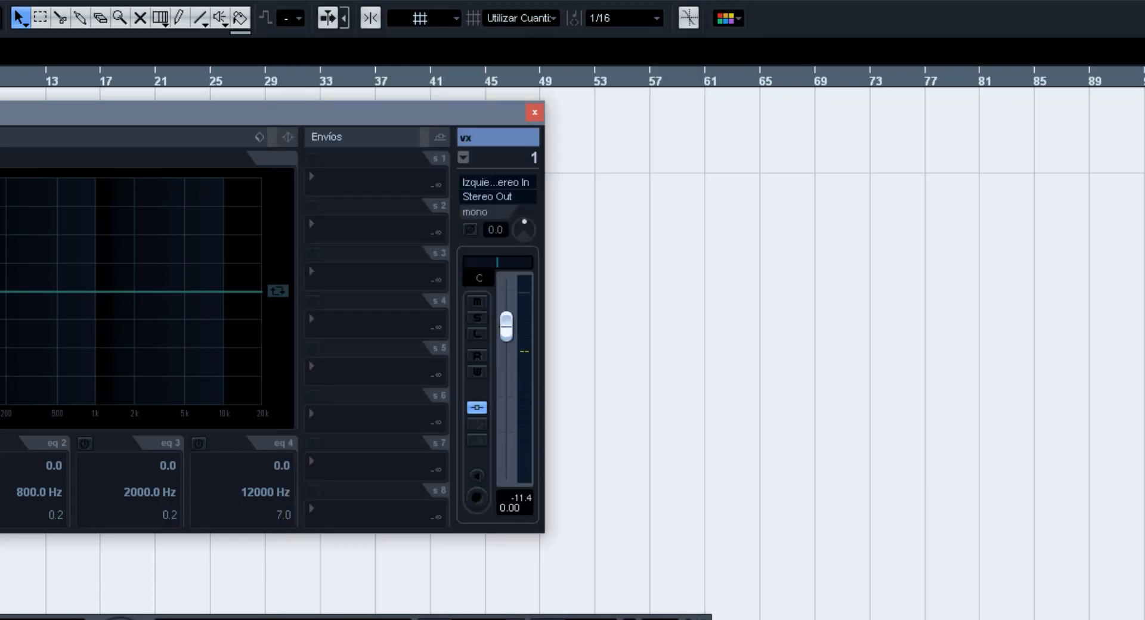
- Set the RDeEsser threshold to -44.2 and frequency to 7444, trying the other Type and Mode options before returning to high-shelf and Split
drag(243, 96, 731, 157)
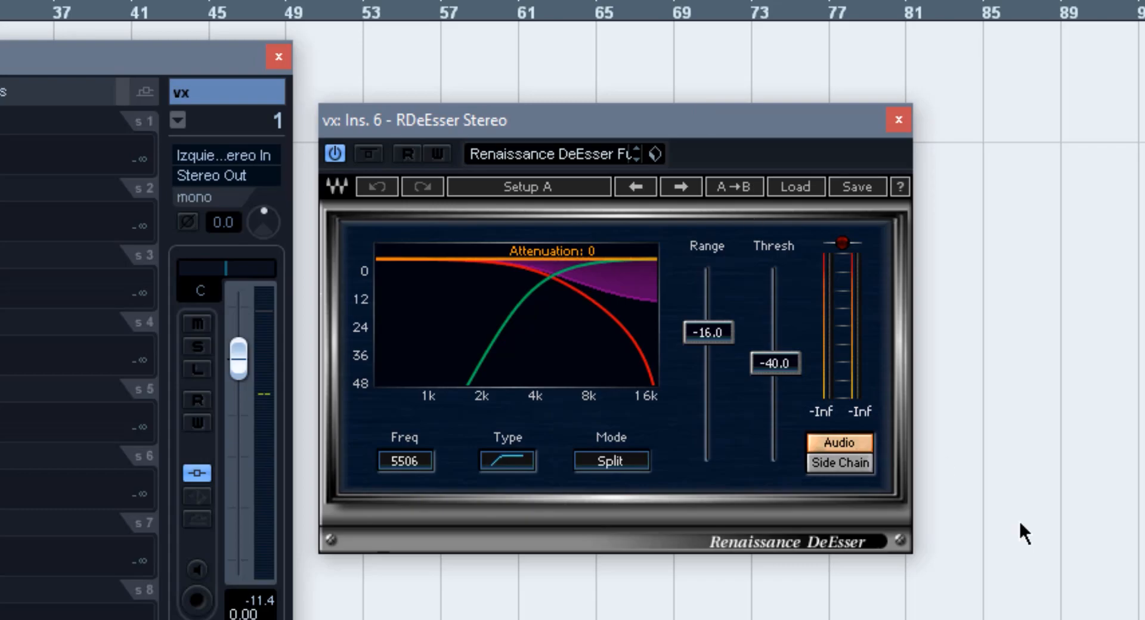
drag(722, 334, 775, 373)
click(510, 464)
click(507, 463)
drag(401, 462, 401, 446)
click(637, 467)
click(637, 467)
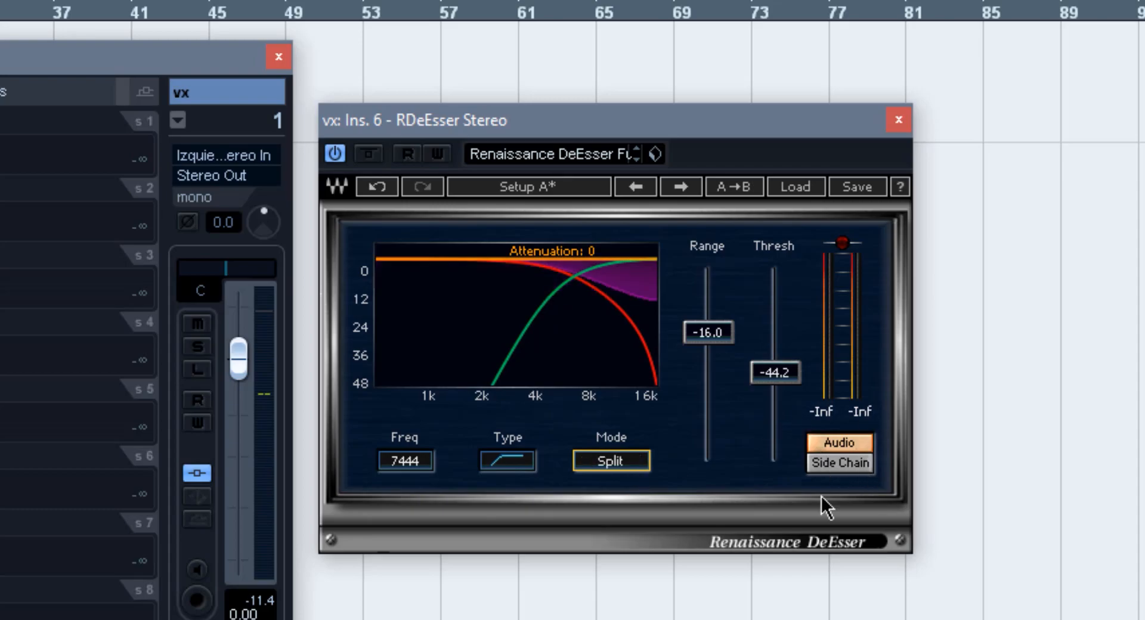
- Try RDeEsser's Side Chain monitoring, return to Audio, and set the range to -18.7 and threshold to -34.1
click(854, 470)
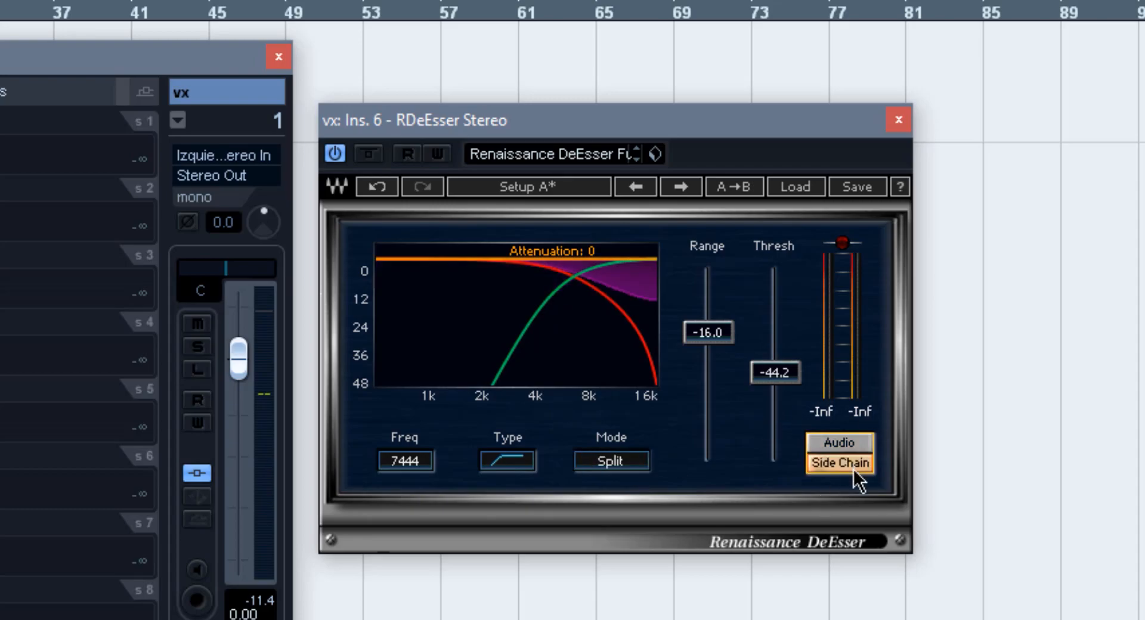
click(853, 440)
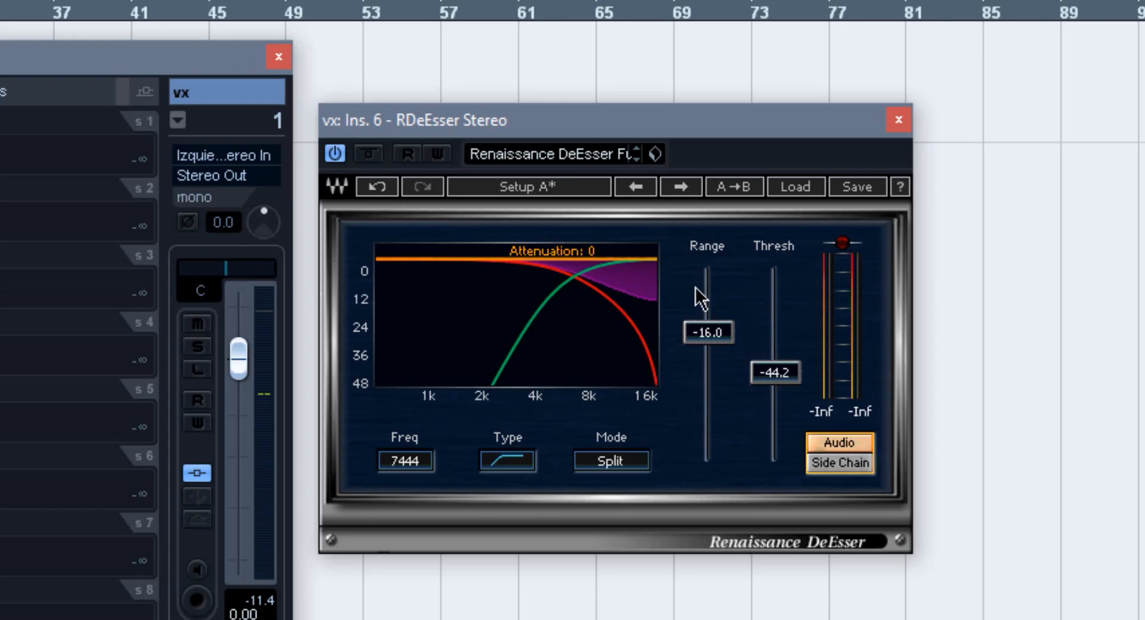
drag(707, 332, 709, 307)
drag(775, 373, 775, 350)
drag(705, 313, 705, 343)
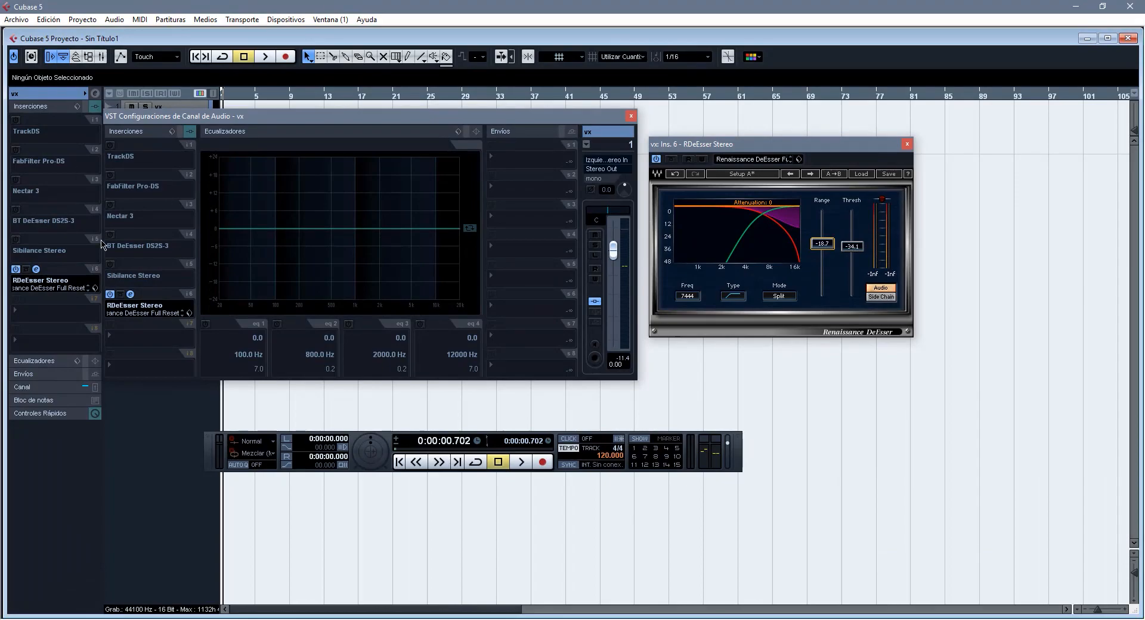
- Reactivate the Sibilance, BT DeEsser, Nectar 3, FabFilter Pro-DS and TrackDS inserts on the vx channel and show their plugin windows
click(130, 264)
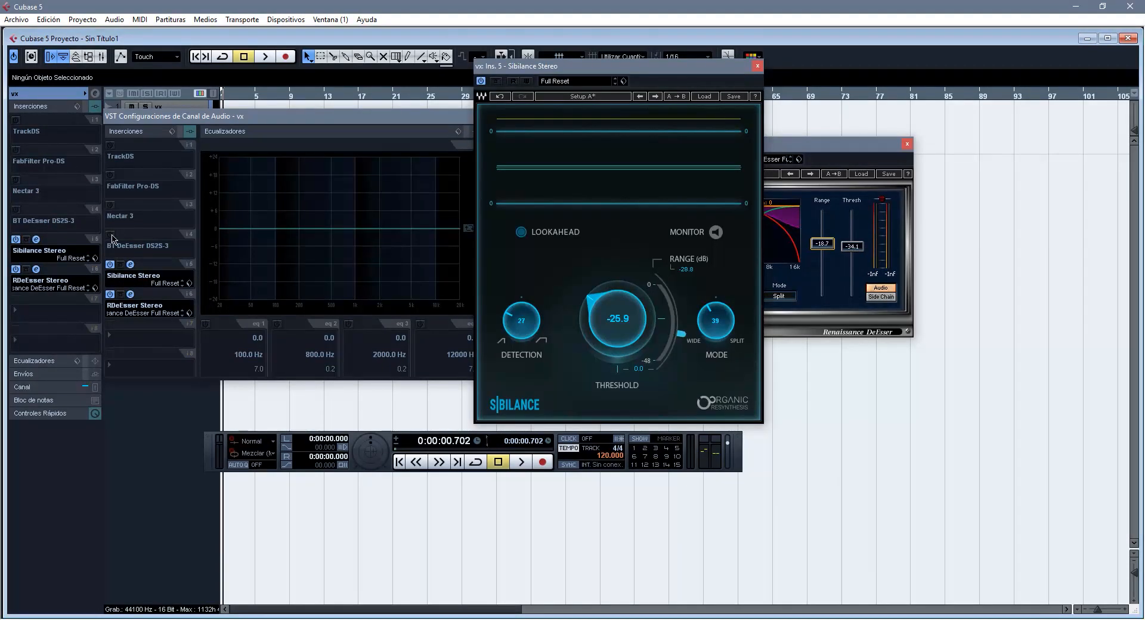
click(130, 235)
click(132, 206)
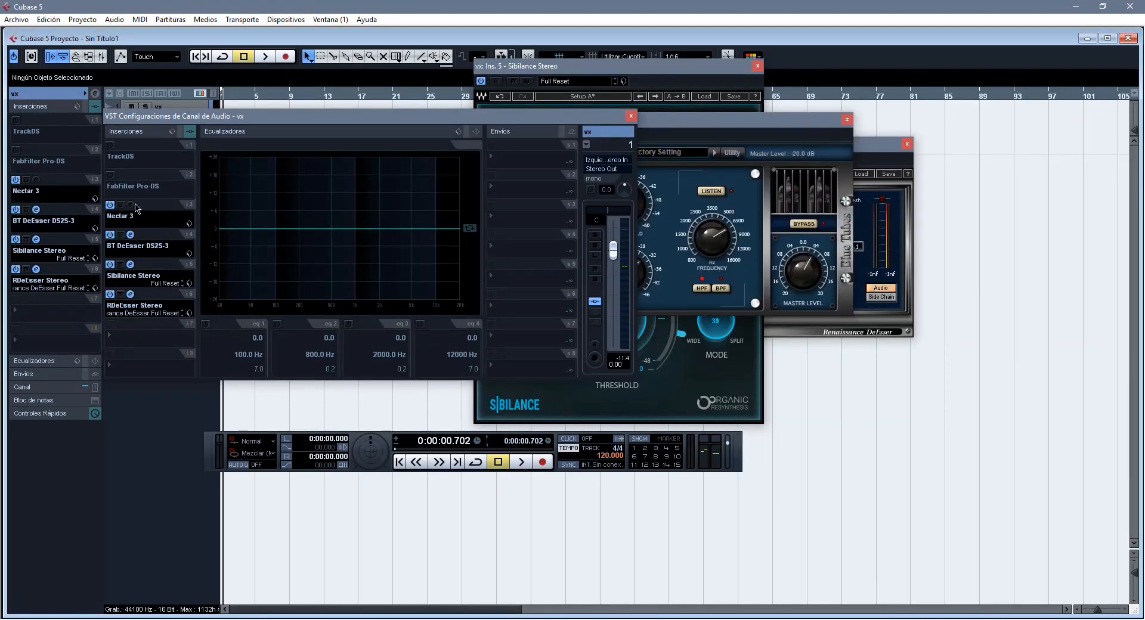
click(119, 176)
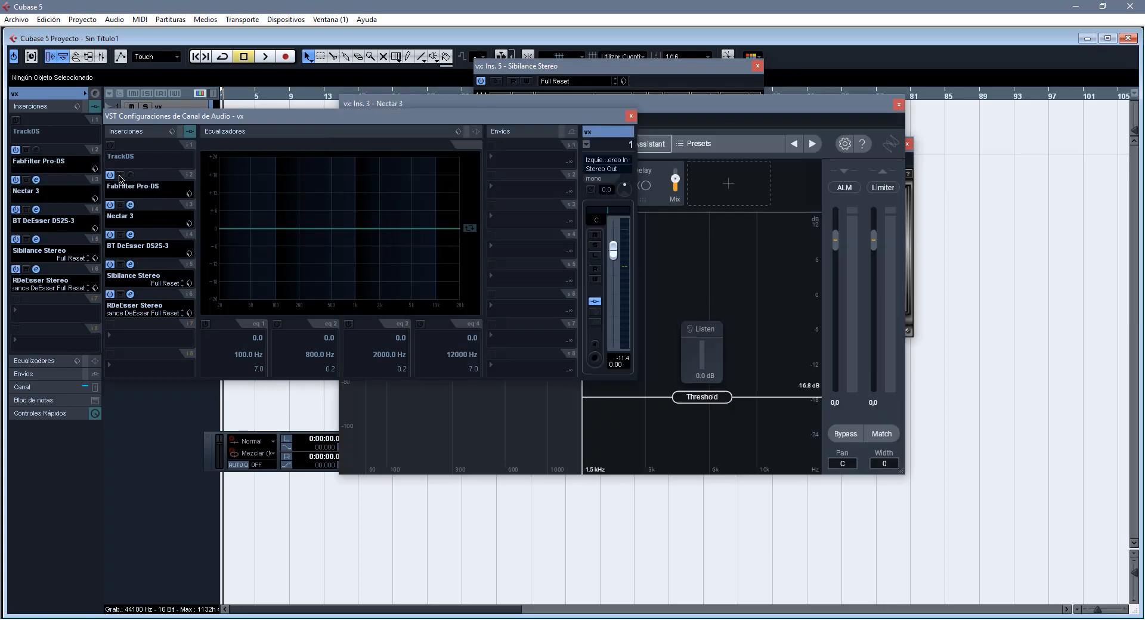
click(110, 146)
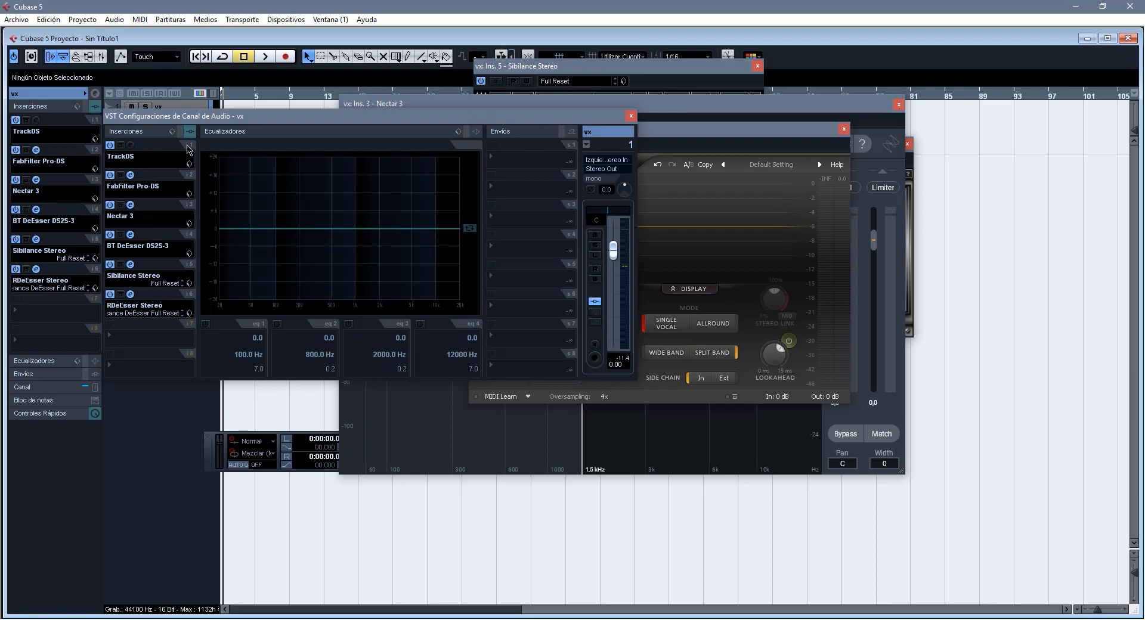
click(129, 146)
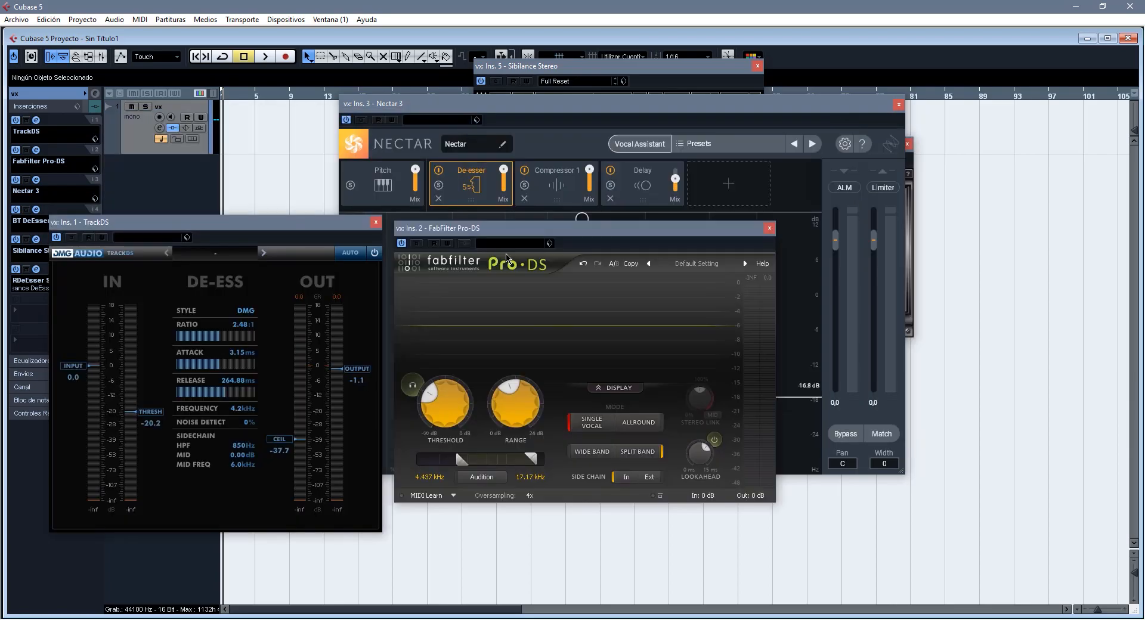
- Spread the six de-esser plugin windows across the project so they can be seen side by side
drag(522, 237, 548, 325)
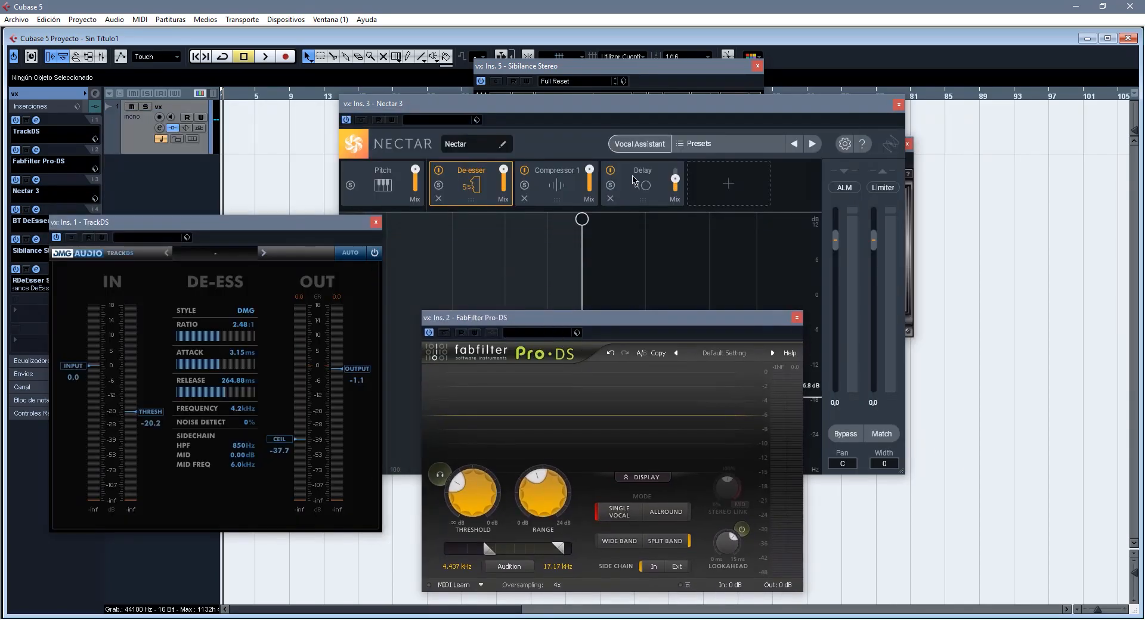
drag(572, 112, 751, 173)
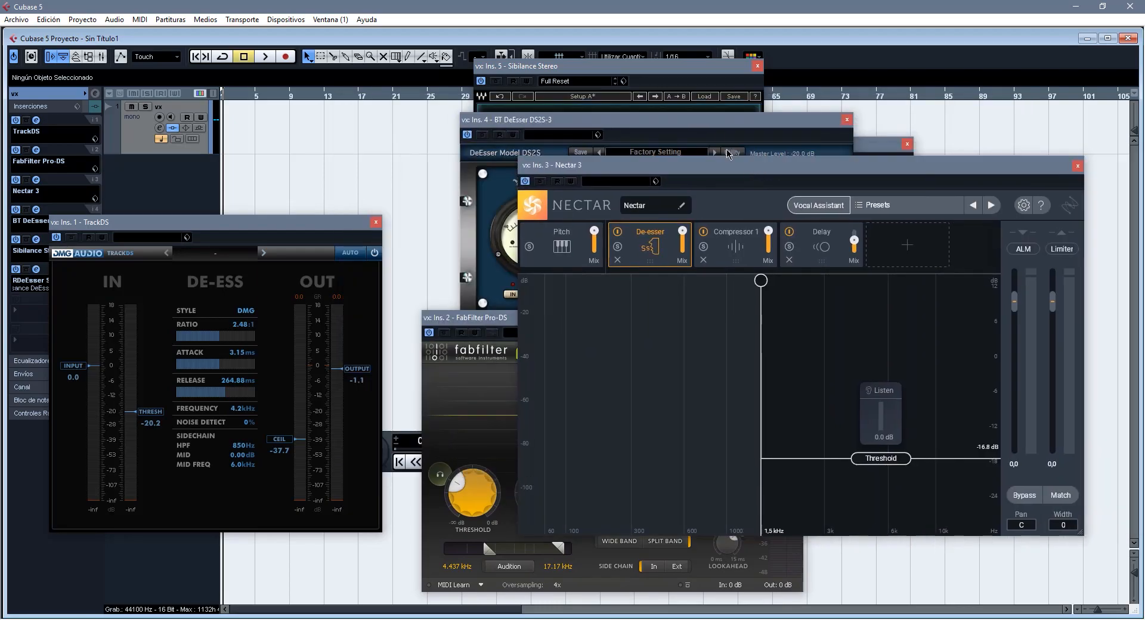
click(720, 133)
drag(611, 122, 185, 39)
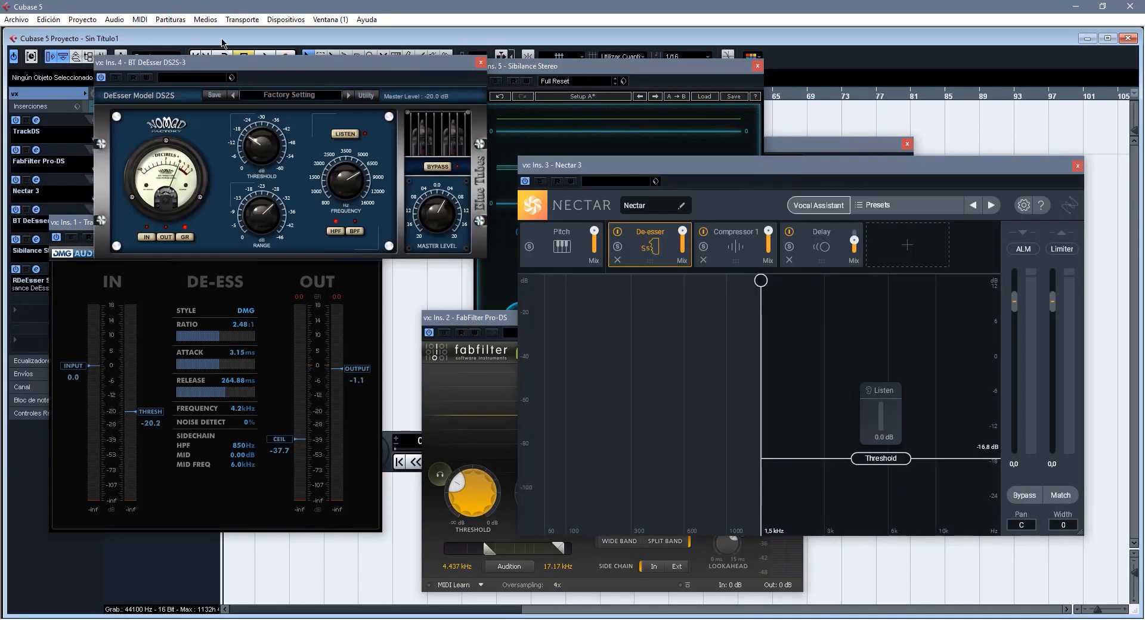
drag(572, 73, 479, 78)
drag(788, 153, 874, 68)
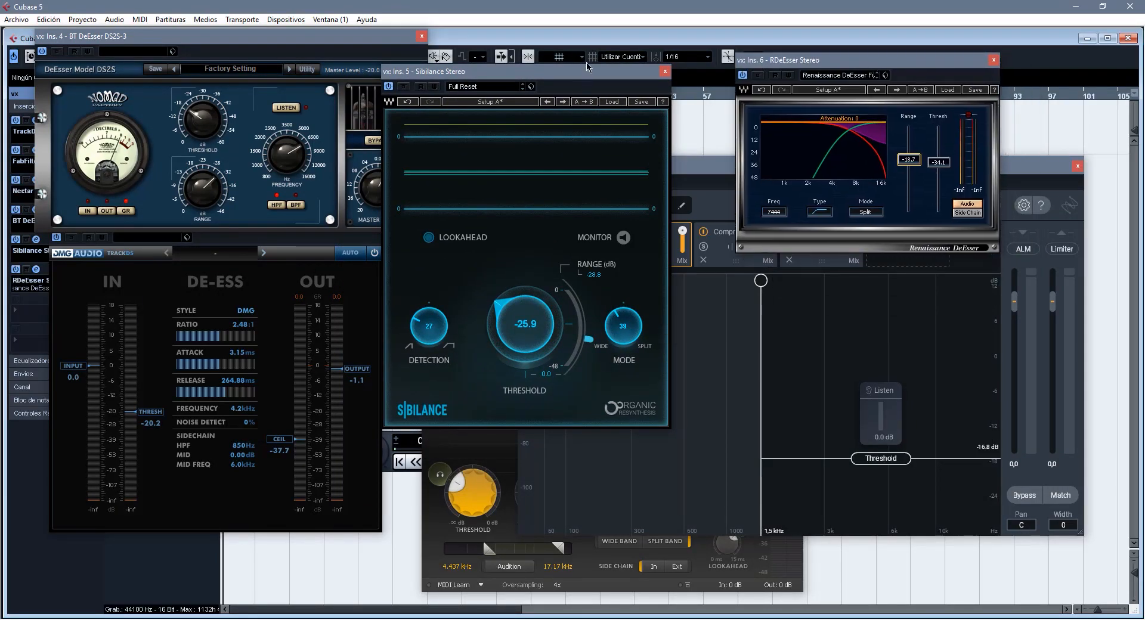
drag(607, 67, 639, 40)
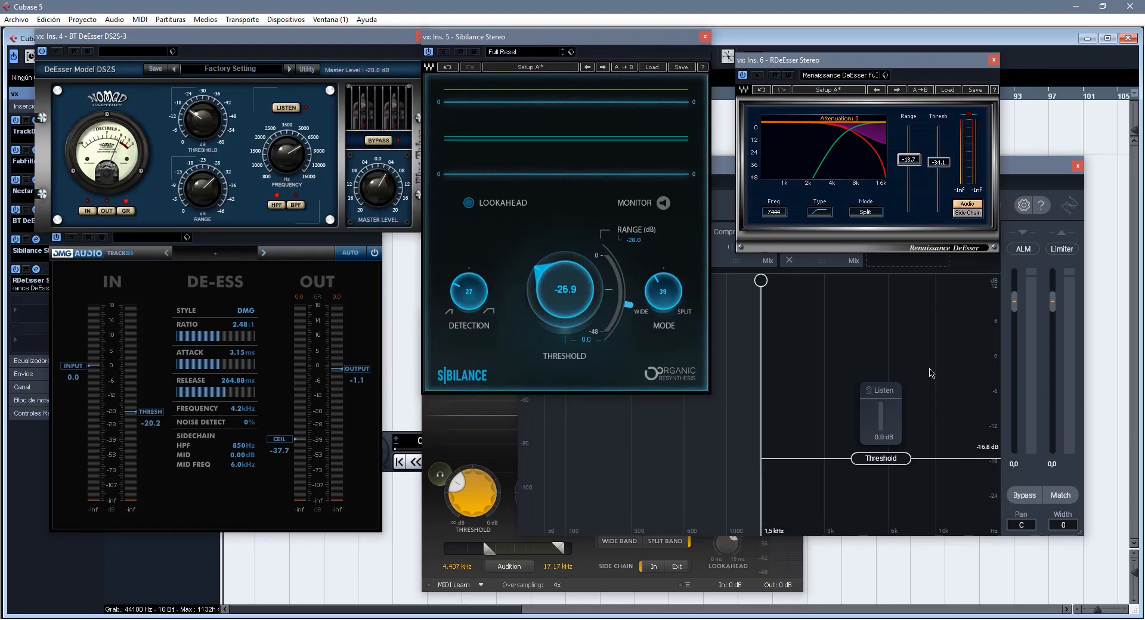
drag(1007, 172, 1007, 231)
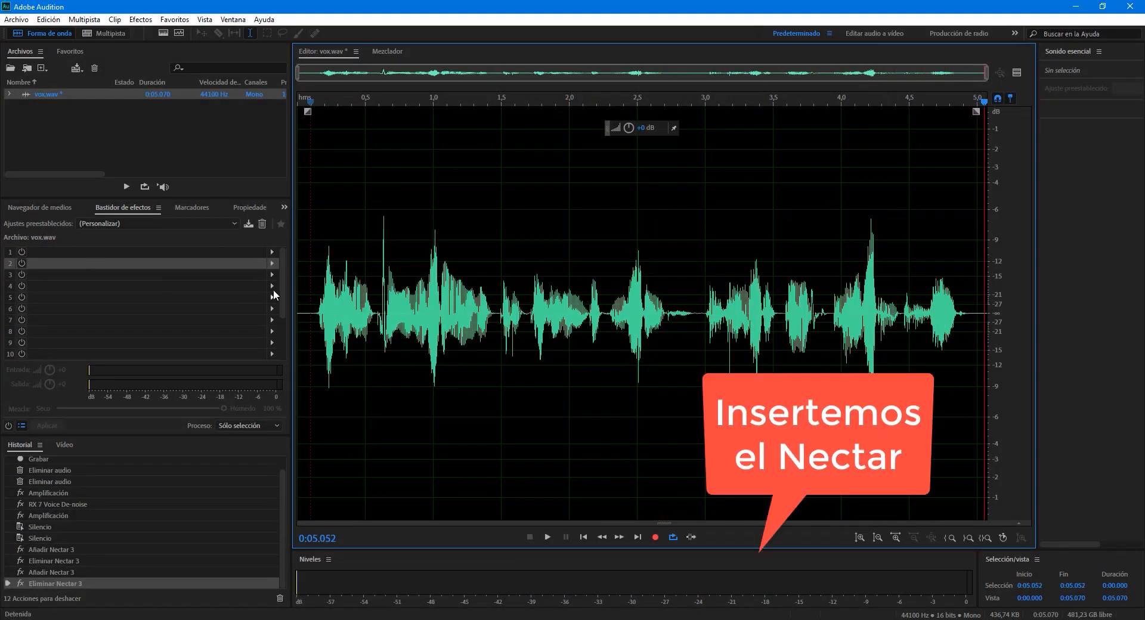
- In Adobe Audition, insert iZotope's VST3 Nectar 3 effect in slot 2 of the vox.wav effects rack
click(272, 263)
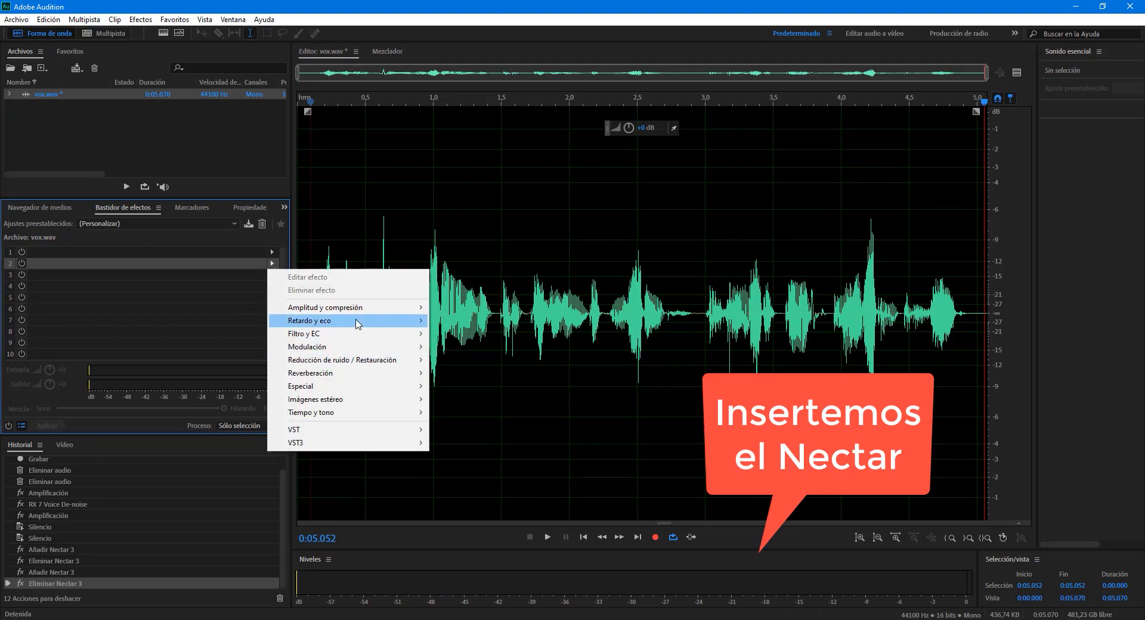
mouse_move(358, 442)
mouse_move(471, 443)
mouse_move(549, 445)
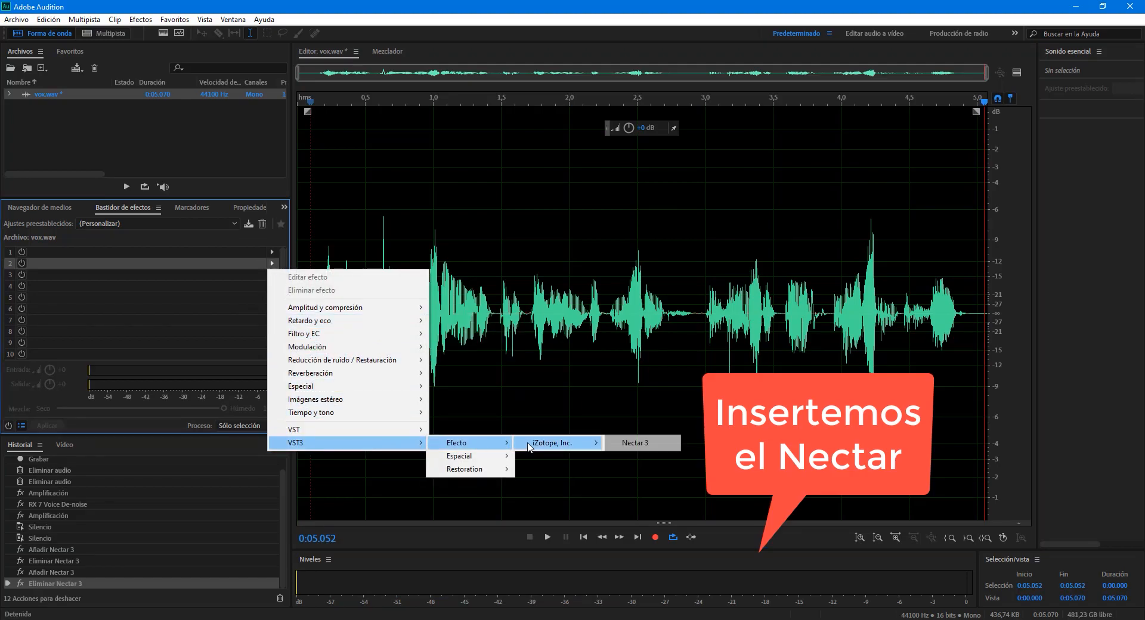
click(629, 442)
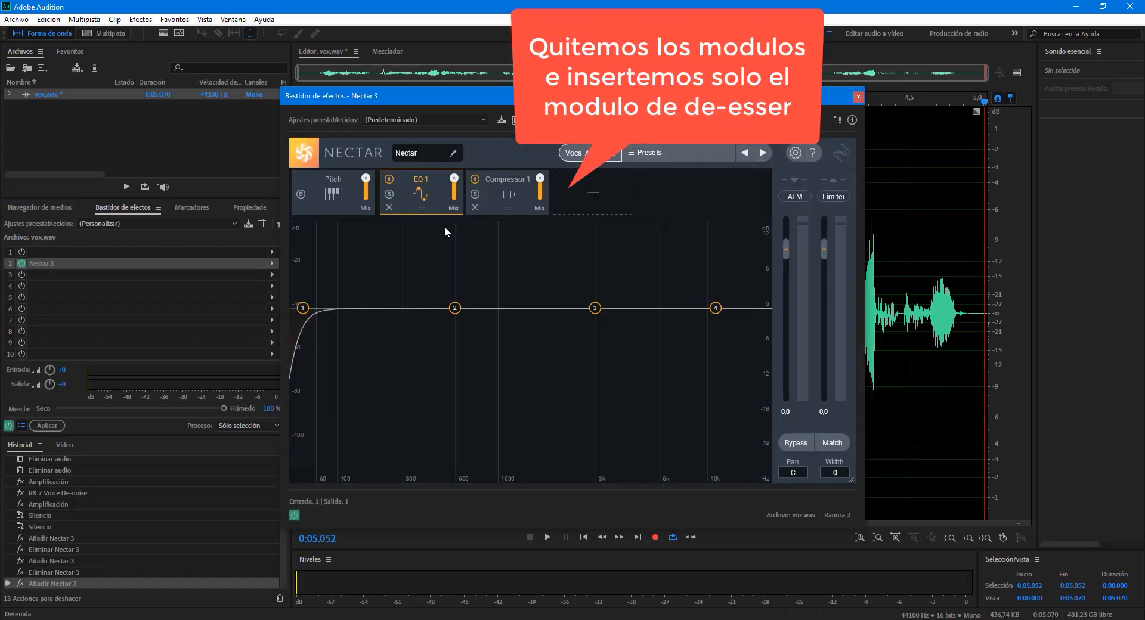
- Remove the Compressor 1 and EQ 1 modules from the Nectar chain and add a De-esser module
click(475, 207)
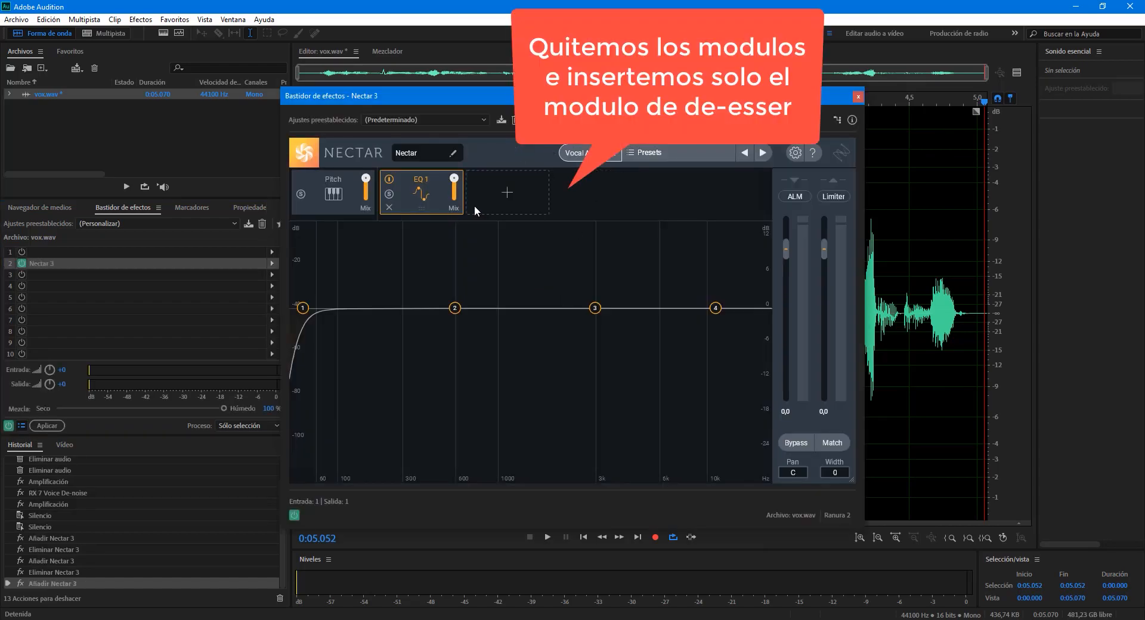
click(389, 208)
click(431, 196)
click(432, 252)
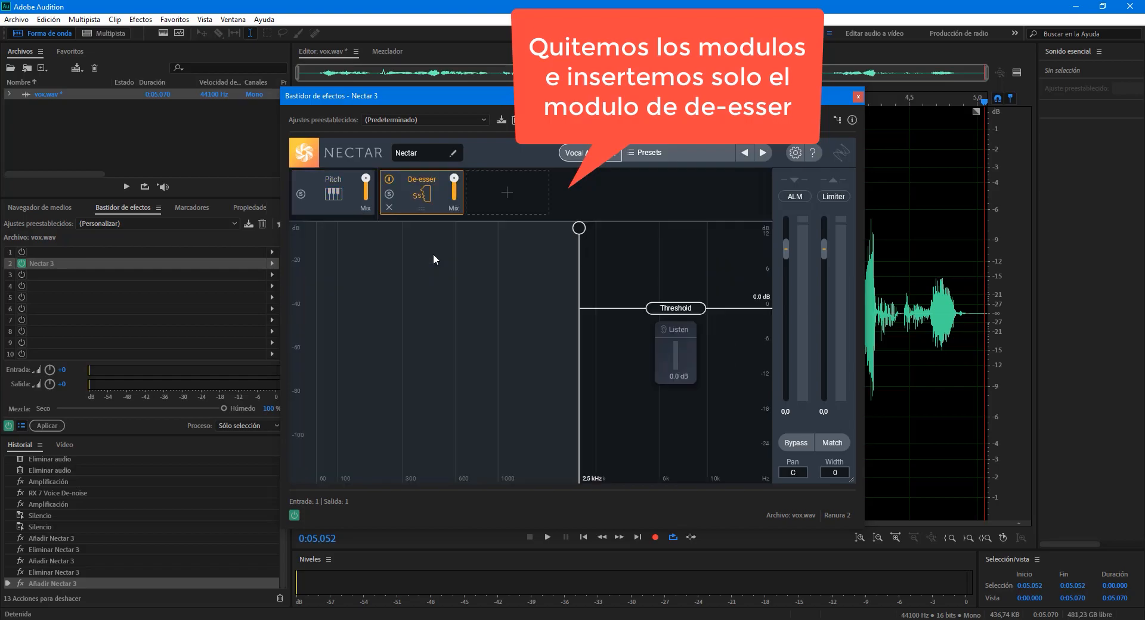
- Play the vocal, set the Nectar De-esser frequency to 5.0 kHz and threshold to about -16.7 dB, and turn on Listen
drag(435, 97, 518, 77)
key(space)
drag(660, 221, 728, 221)
drag(804, 289, 808, 389)
click(787, 317)
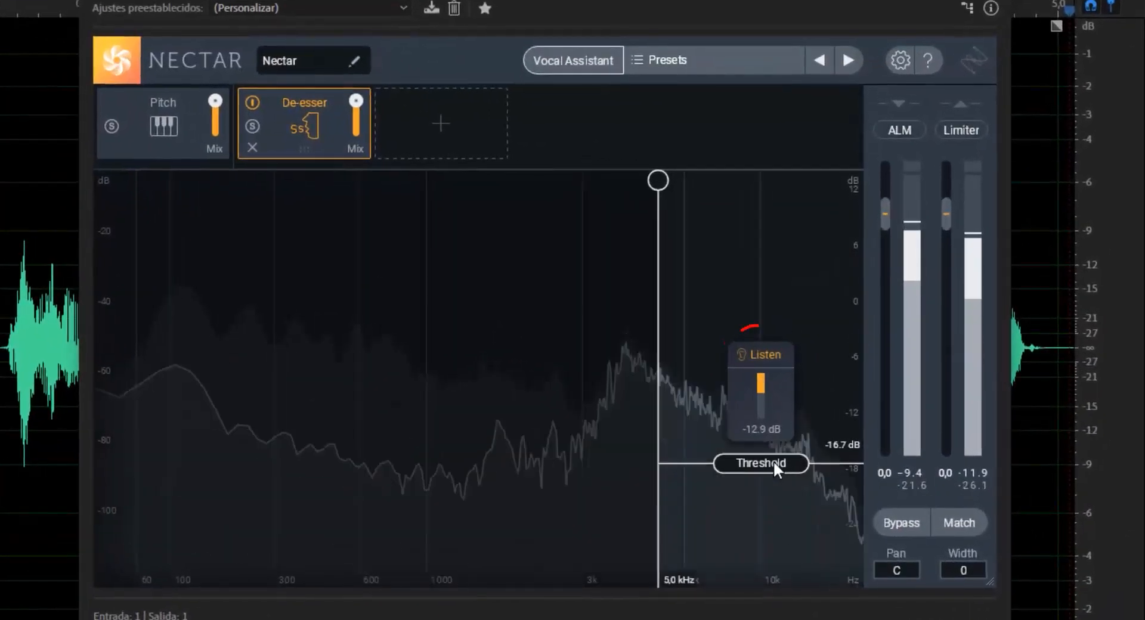
- Turn off Listen and adjust the De-esser to a frequency of 4.2 kHz and a threshold of -15.1 dB
drag(774, 468, 774, 480)
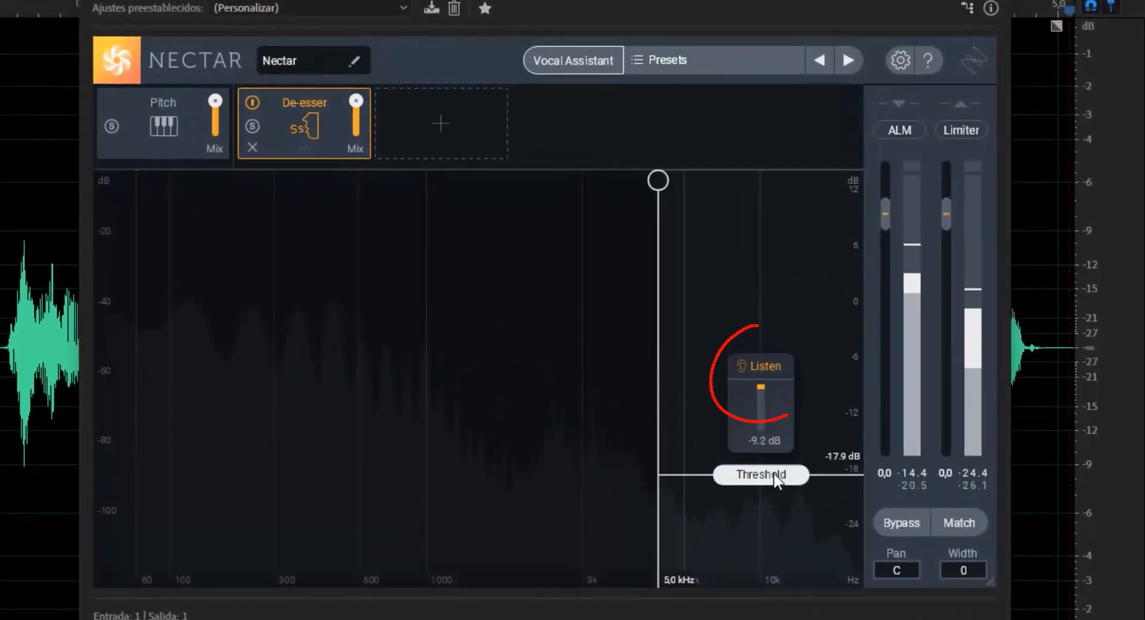
click(764, 368)
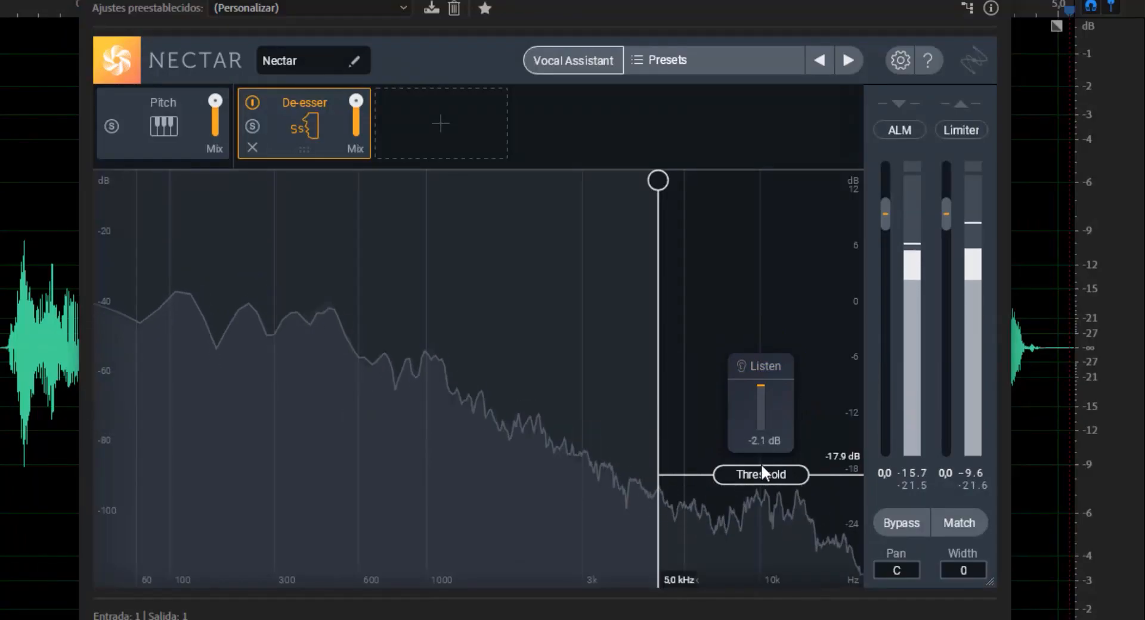
drag(659, 180, 631, 180)
drag(766, 474, 766, 459)
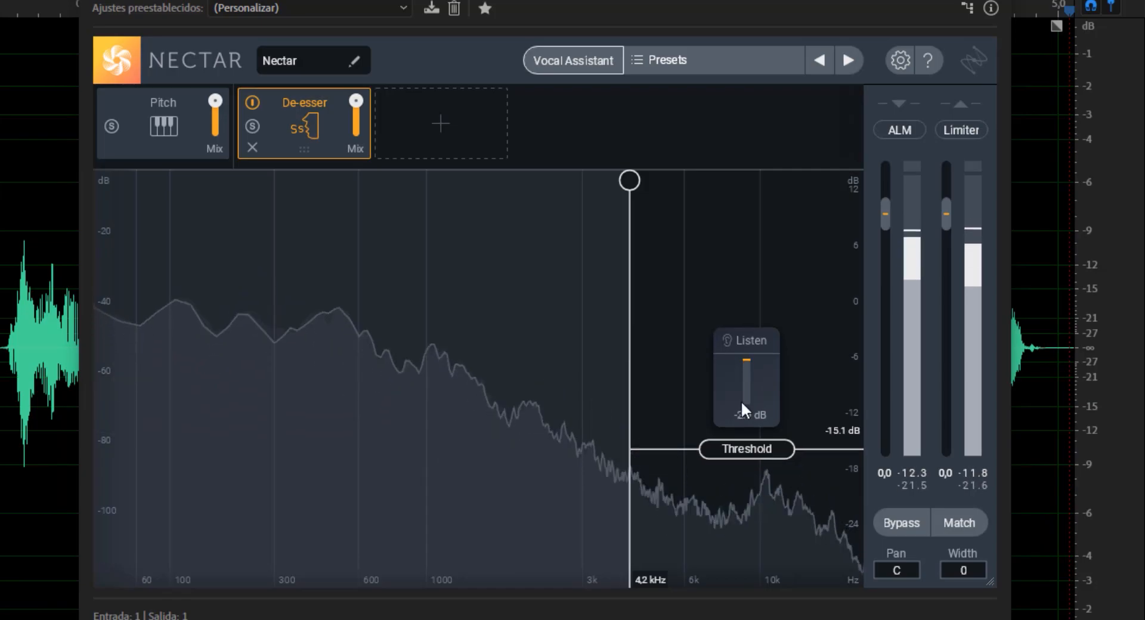
- Toggle the De-esser module's bypass repeatedly during playback to compare the vocal with and without the effect
click(252, 102)
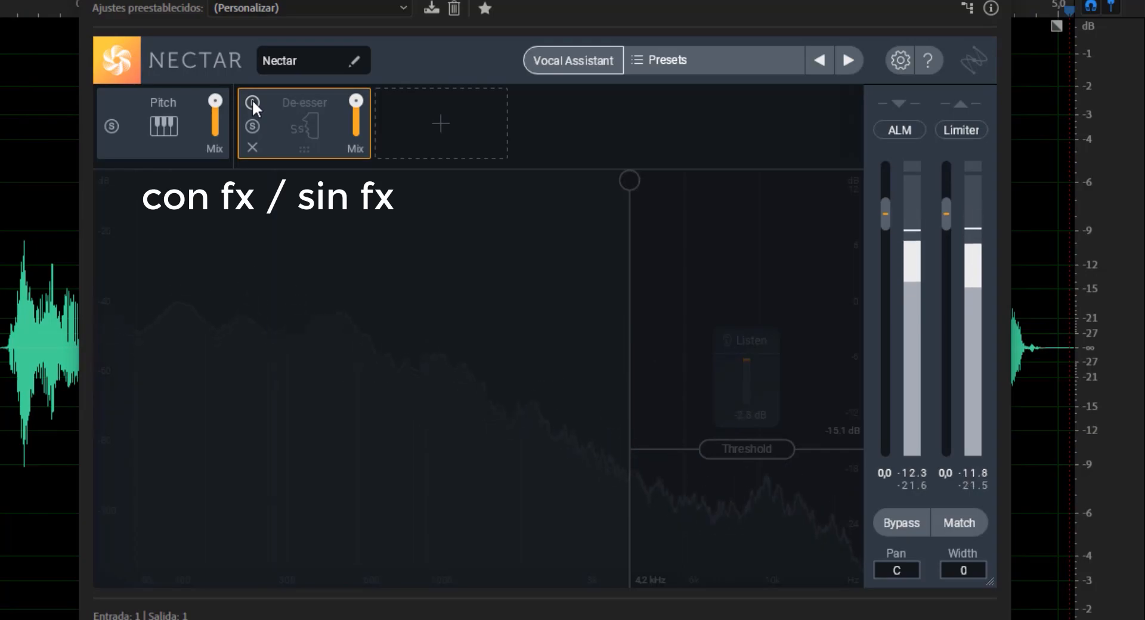
click(252, 103)
click(253, 103)
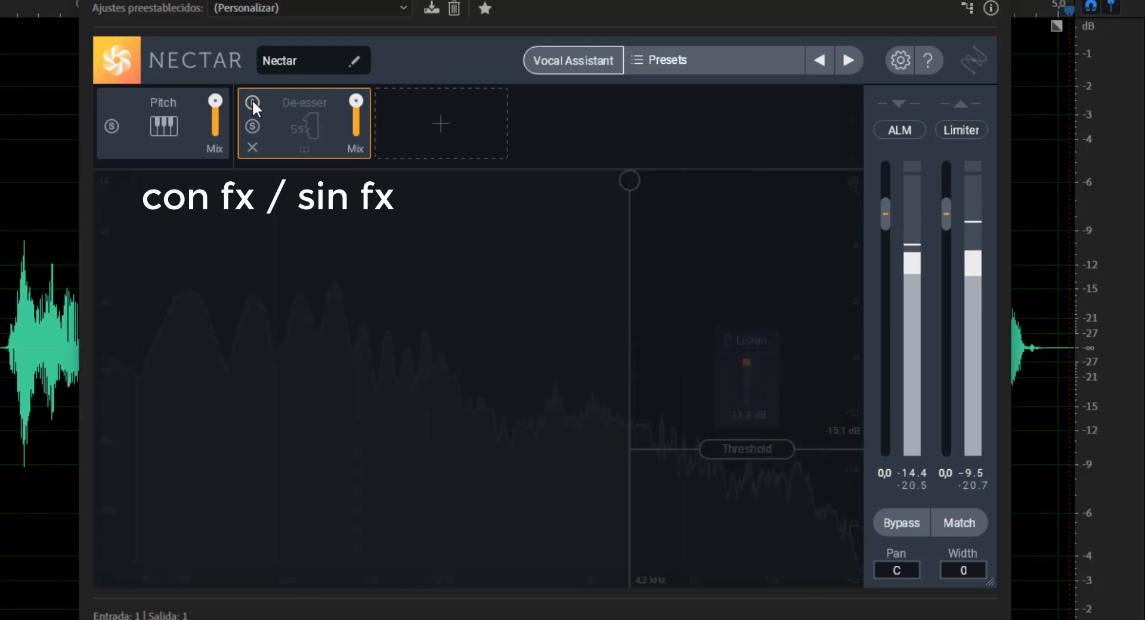
click(252, 101)
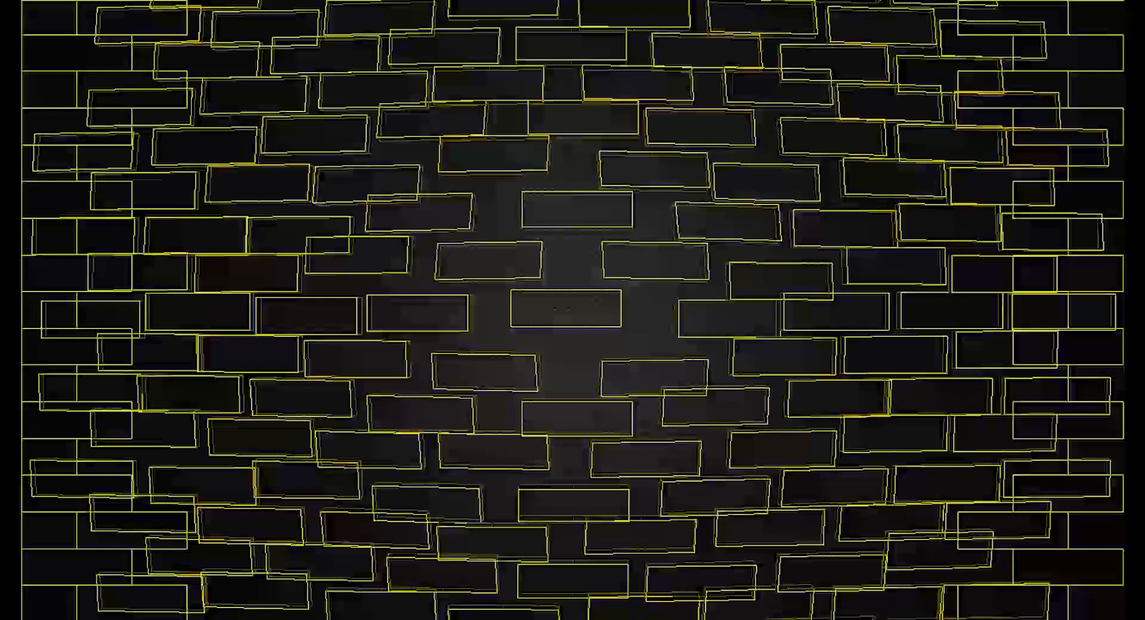